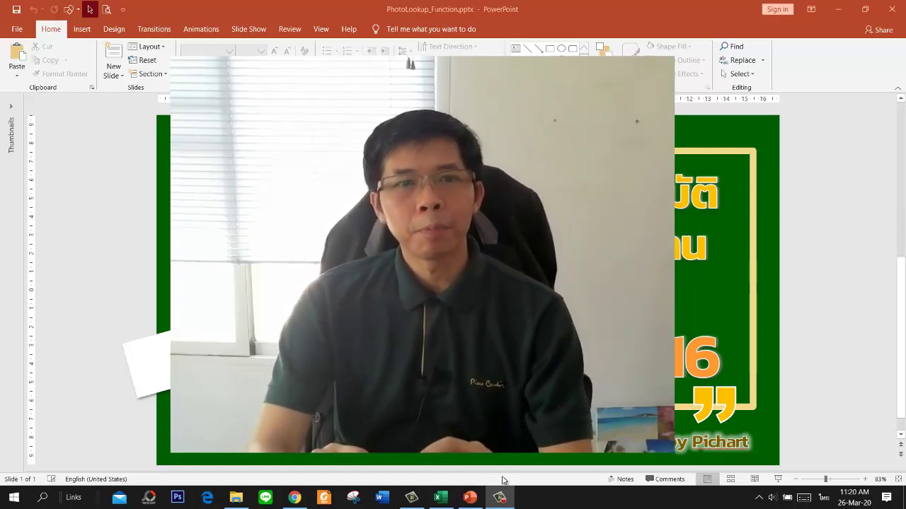
Switch to the ID card workbook and point out the header, code label and Emp_015 values.
click(440, 498)
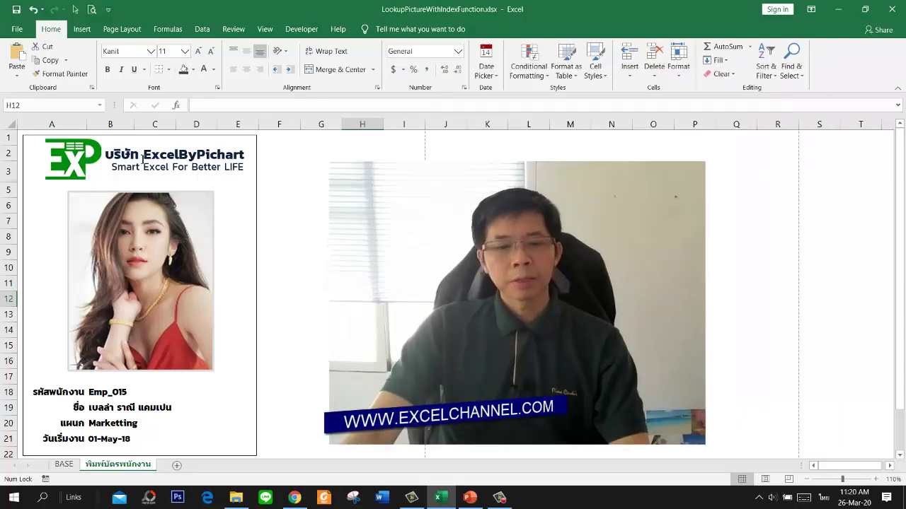
click(140, 156)
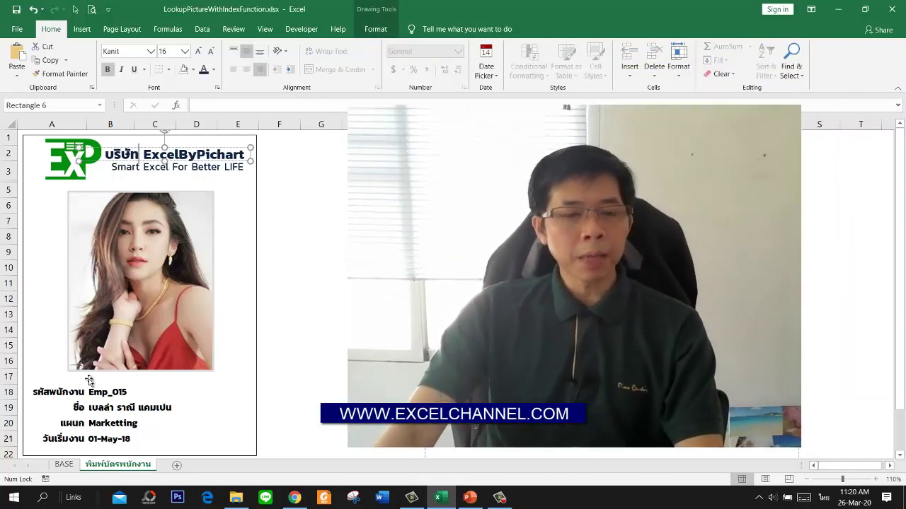
click(53, 394)
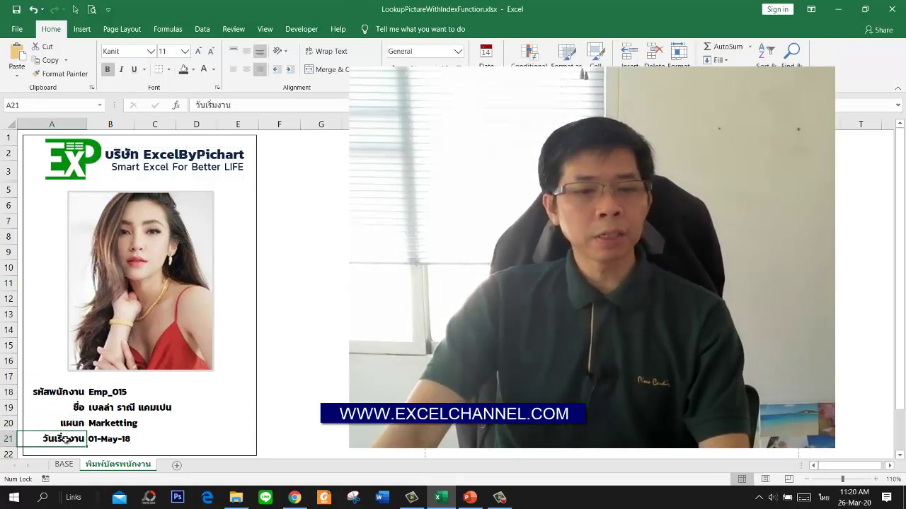
drag(120, 394, 121, 430)
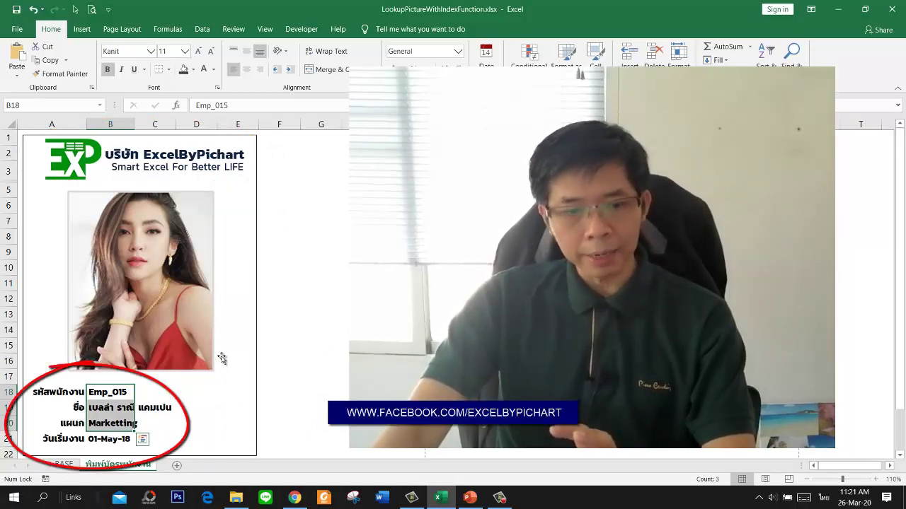
click(345, 328)
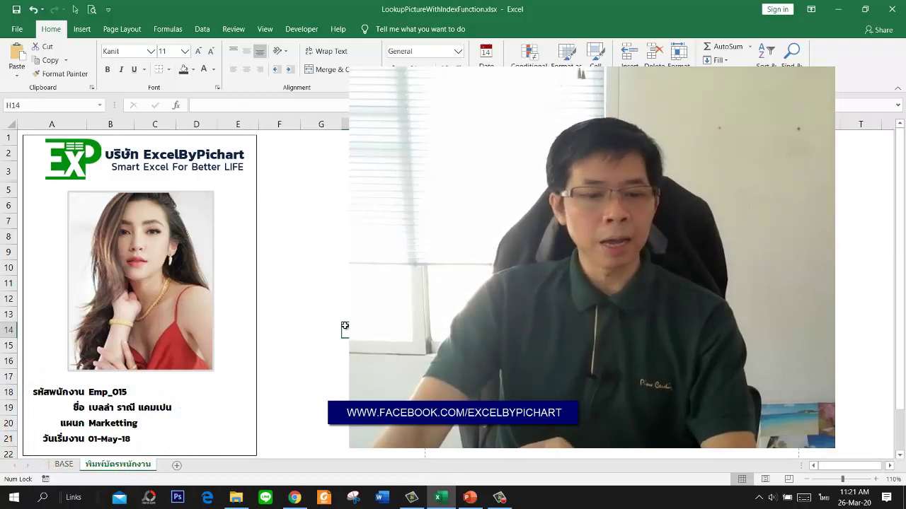
drag(106, 393, 103, 436)
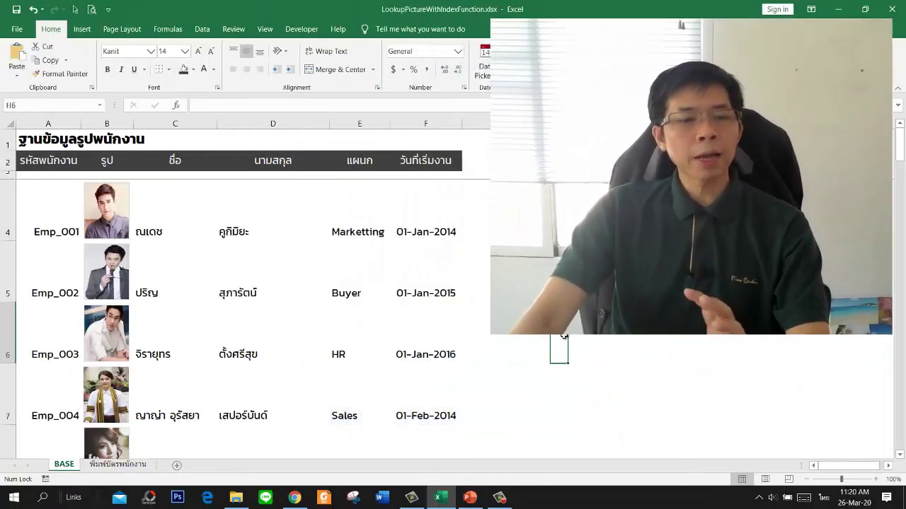
click(36, 162)
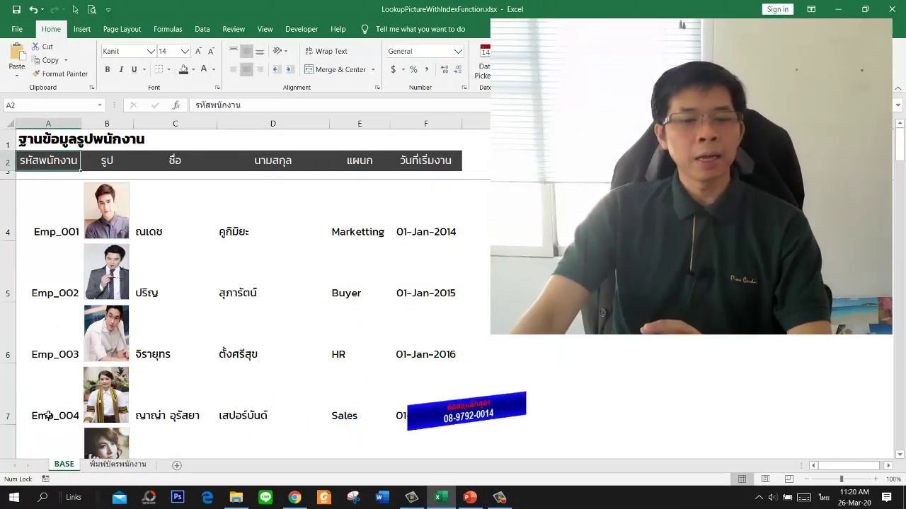
click(111, 162)
click(174, 159)
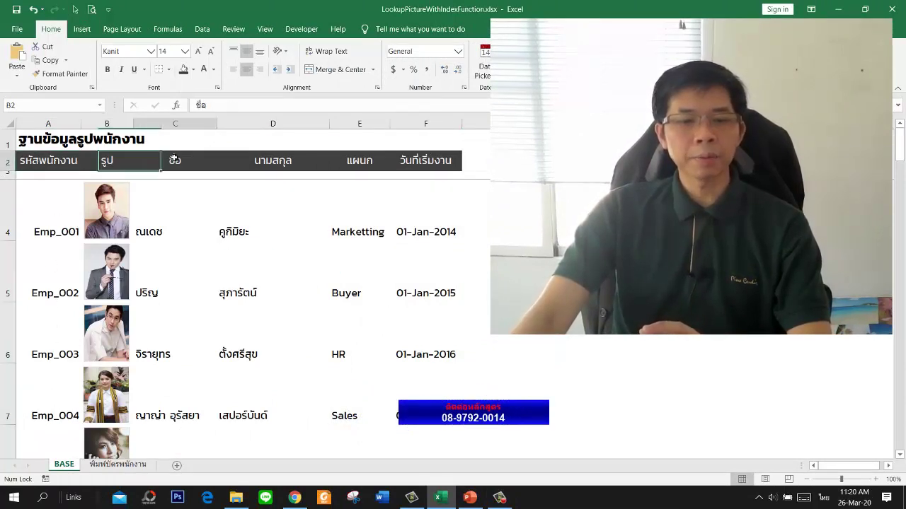
click(281, 163)
click(359, 161)
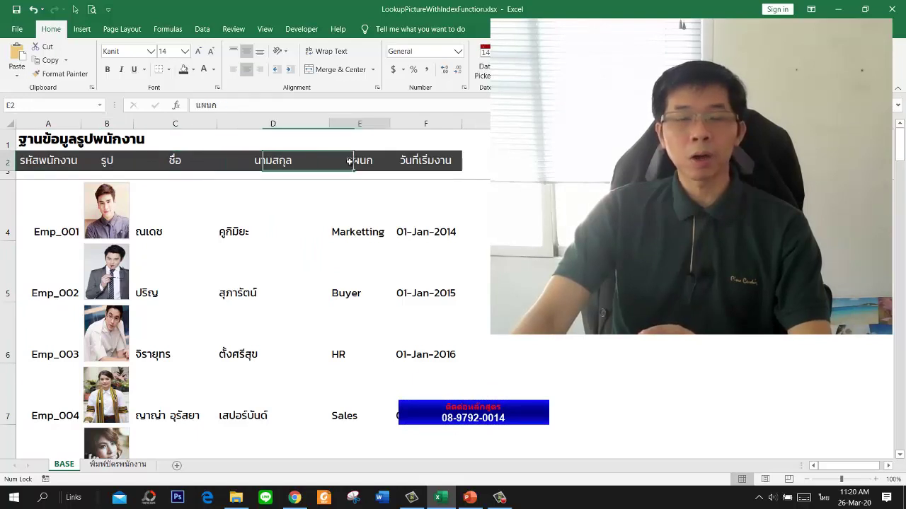
click(418, 160)
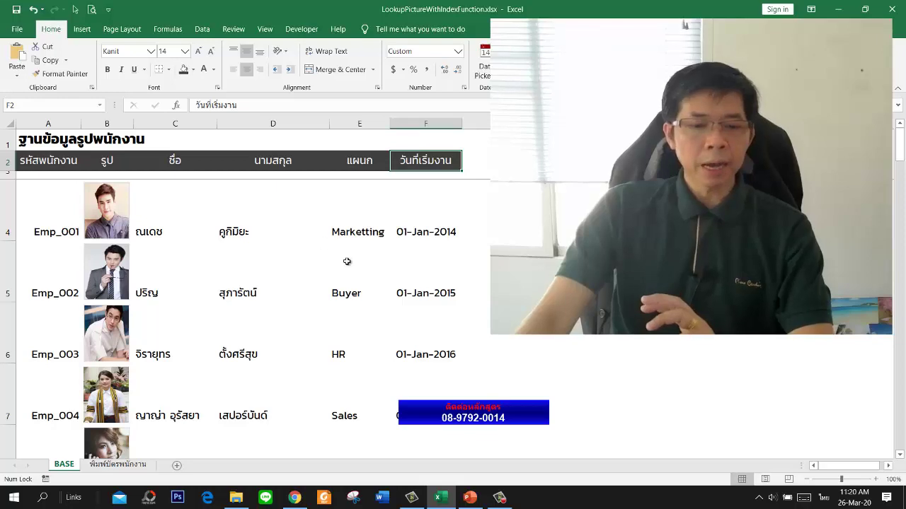
scroll(347, 283, down, 5)
scroll(348, 300, up, 4)
scroll(309, 356, up, 2)
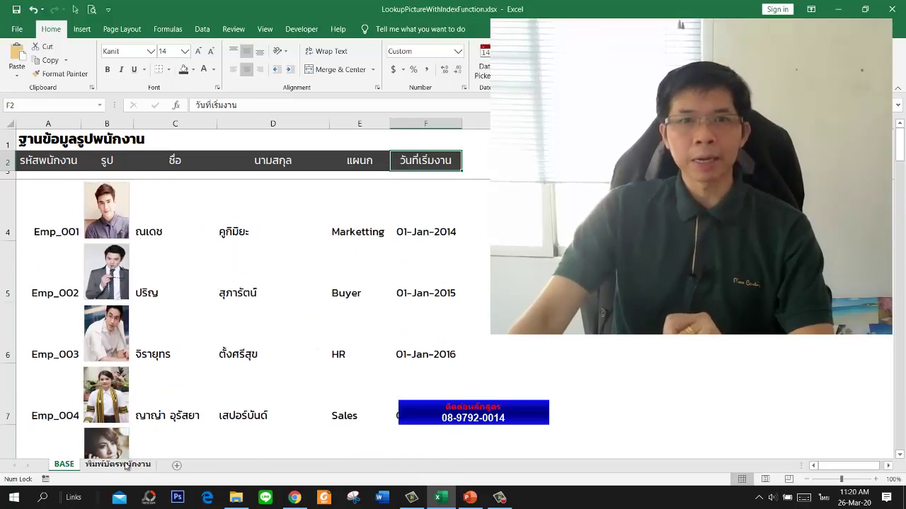
click(126, 465)
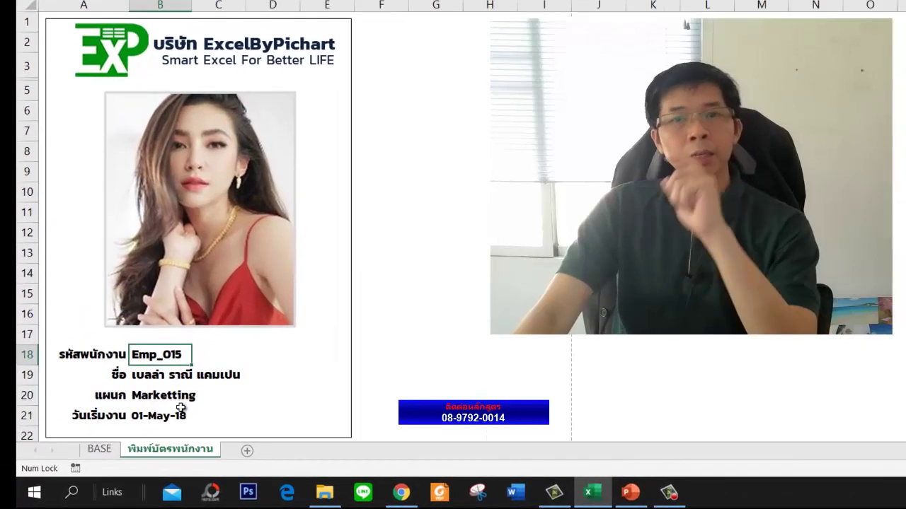
Delete the code, name, department and date values in B18:D21, then reselect B18.
key(Down)
key(Down)
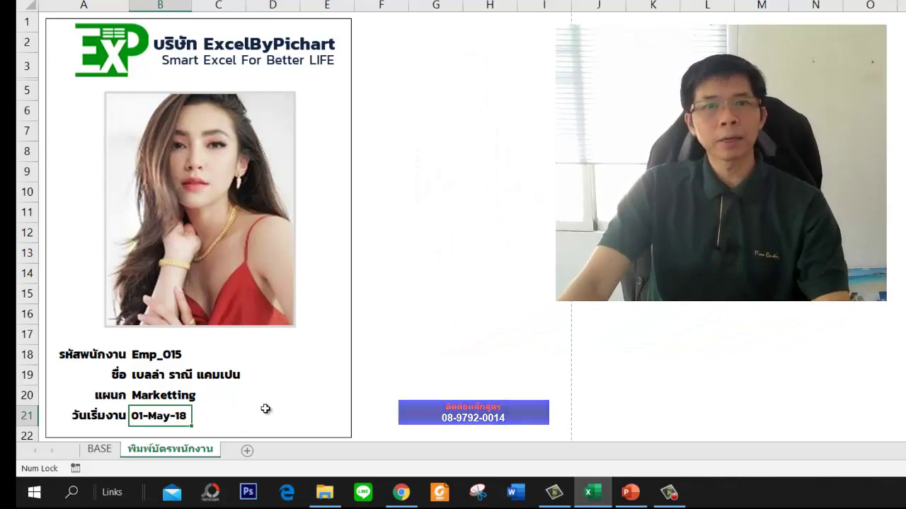
drag(159, 354, 276, 417)
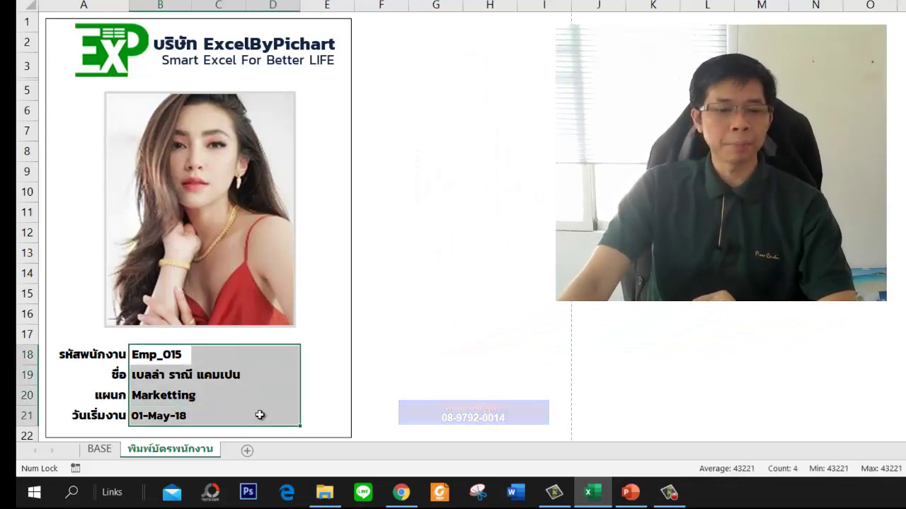
key(Delete)
click(541, 375)
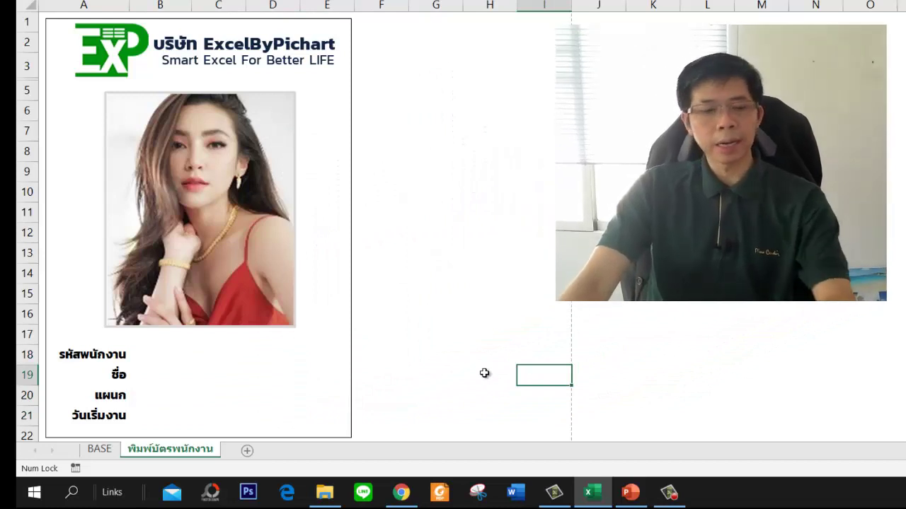
click(170, 361)
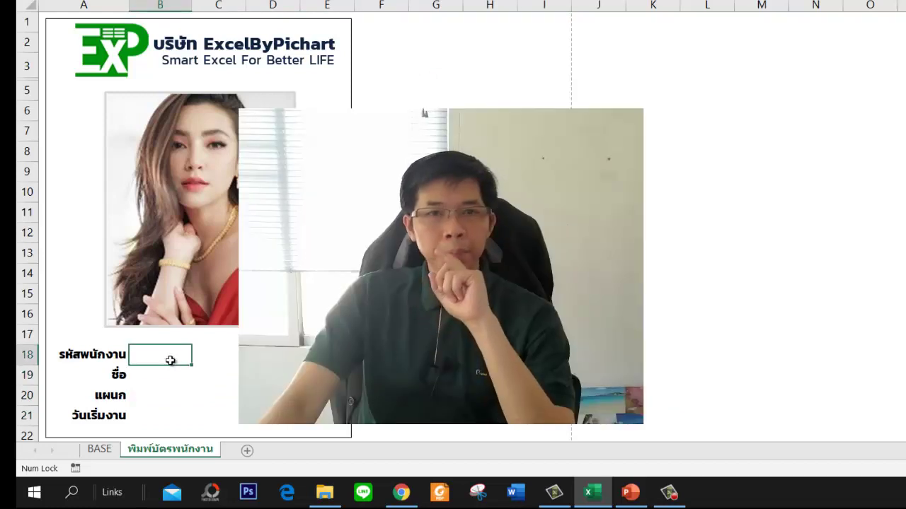
Re-enter Emp_015 as the employee code in B18 and move to the name cell B19.
text(ฎ?ย)
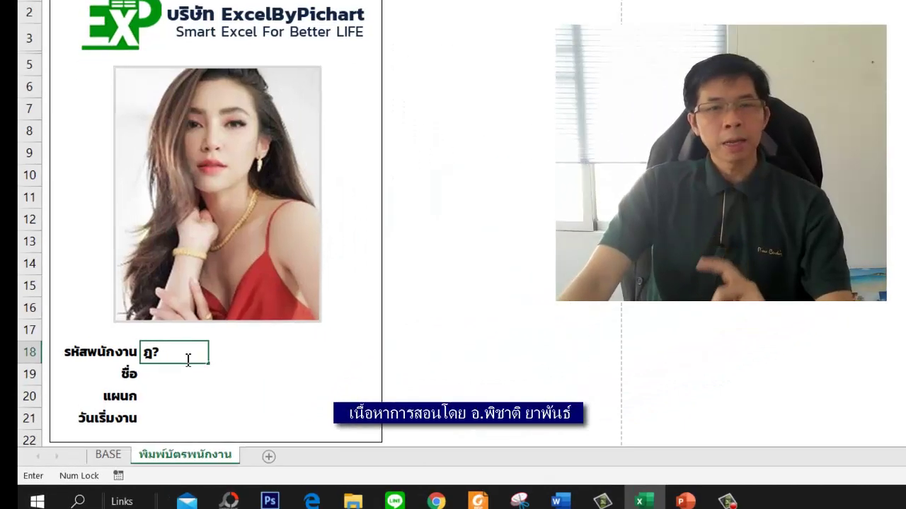
key(BackSpace)
key(BackSpace)
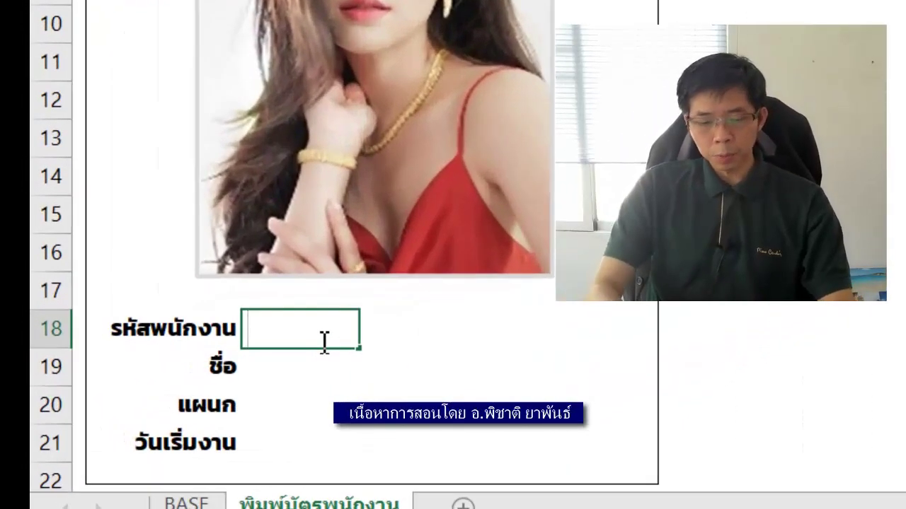
text(Emp)
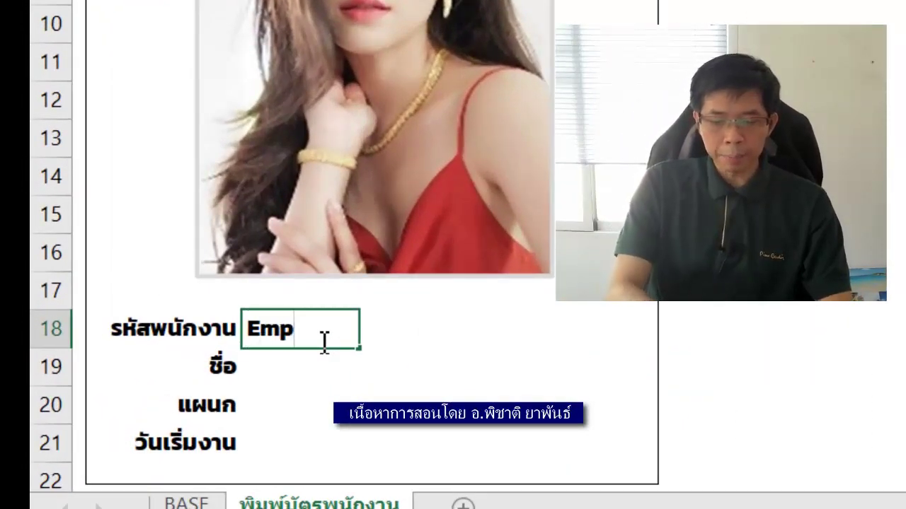
text(_015)
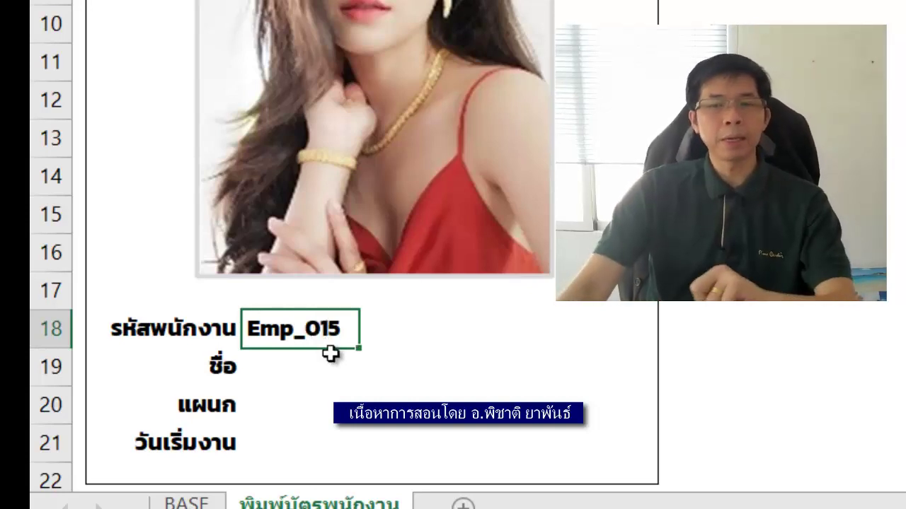
click(306, 372)
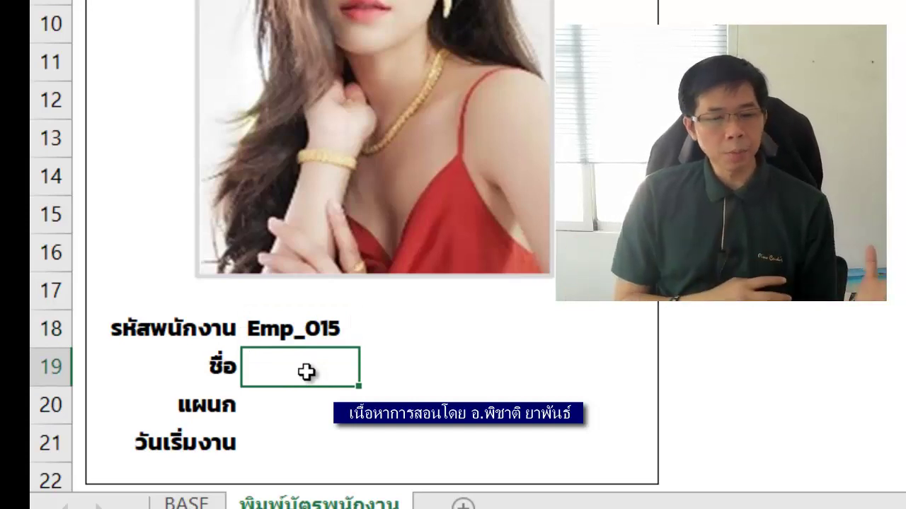
Enter =VLOOKUP(B$18,BASE!$A:$F,3,0) in B19 to pull the first name from BASE.
text(=vlookup)
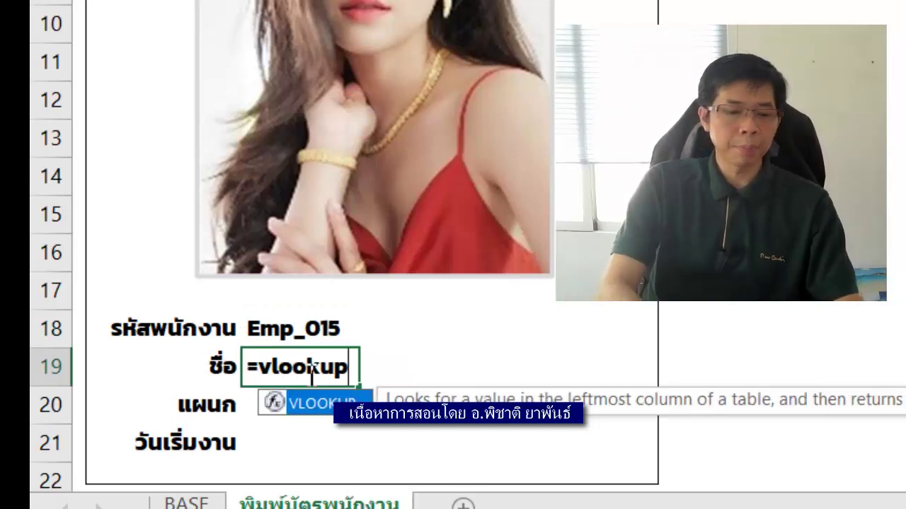
text(()
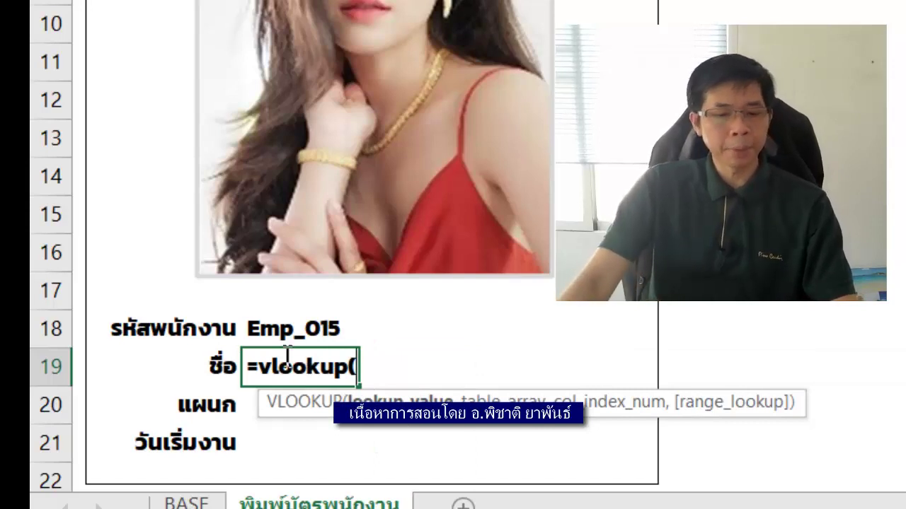
click(282, 322)
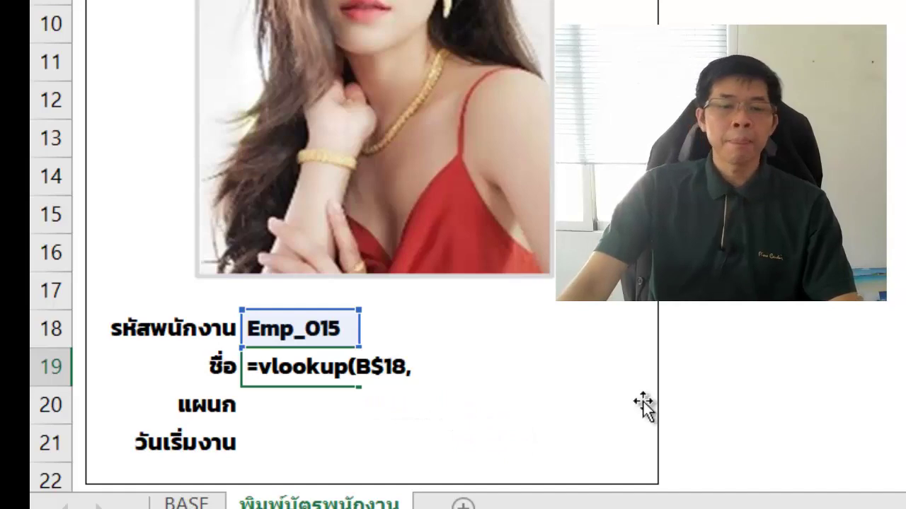
click(186, 503)
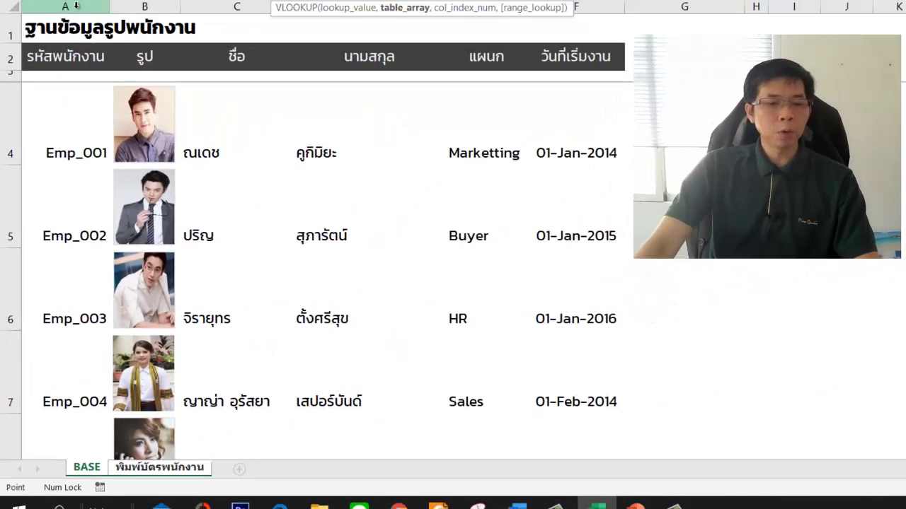
drag(75, 6, 585, 103)
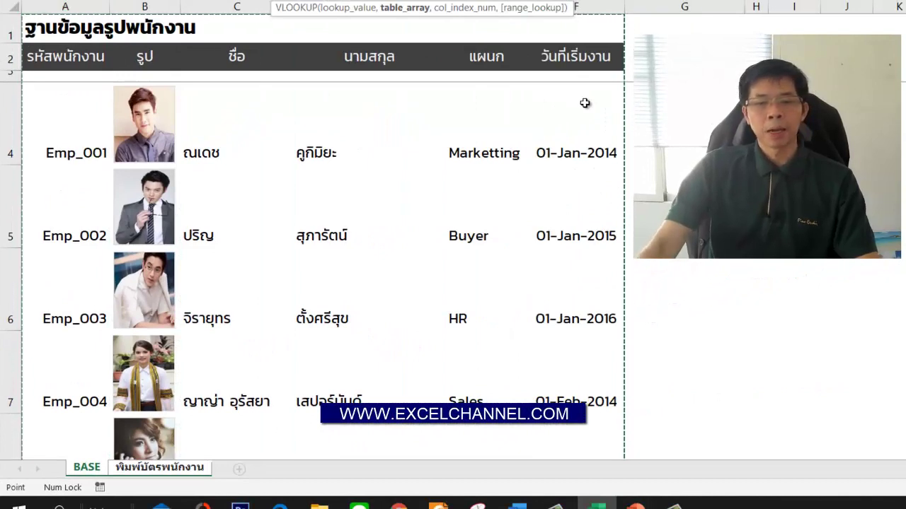
text(,BASE!$A:$F,)
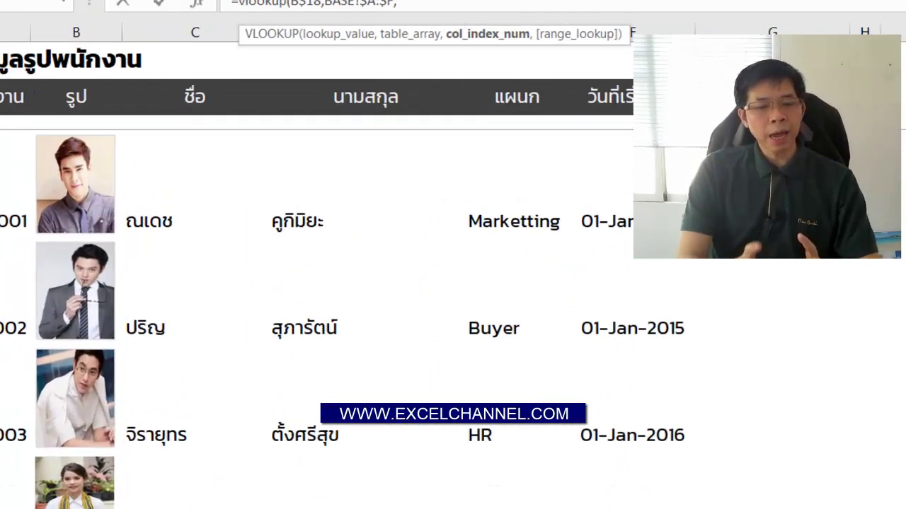
text(3,)
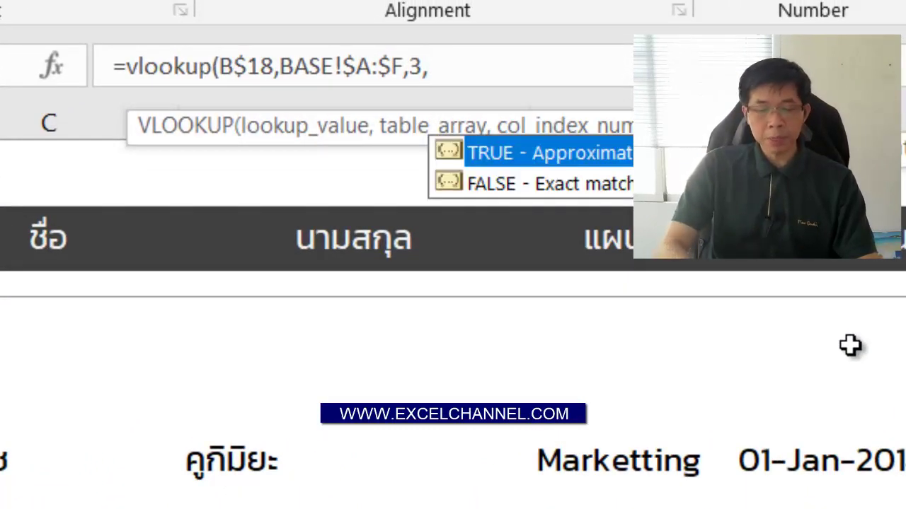
text(0))
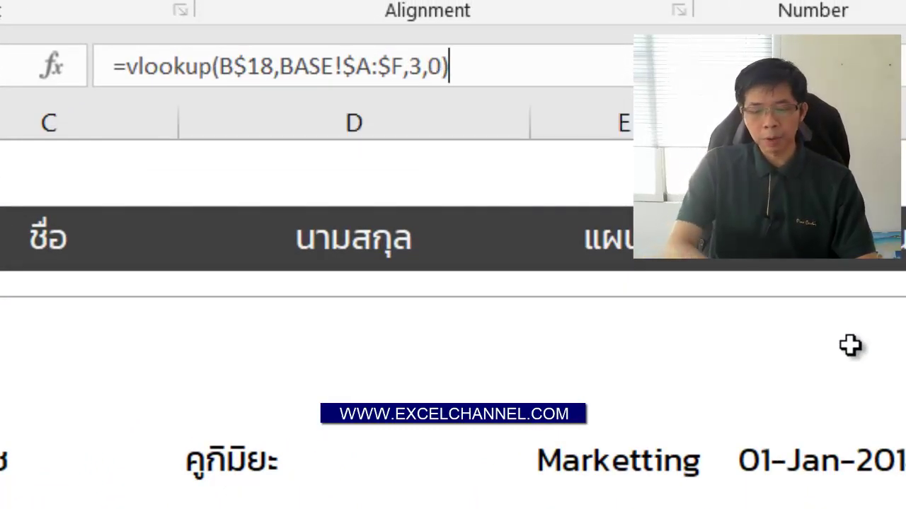
key(Return)
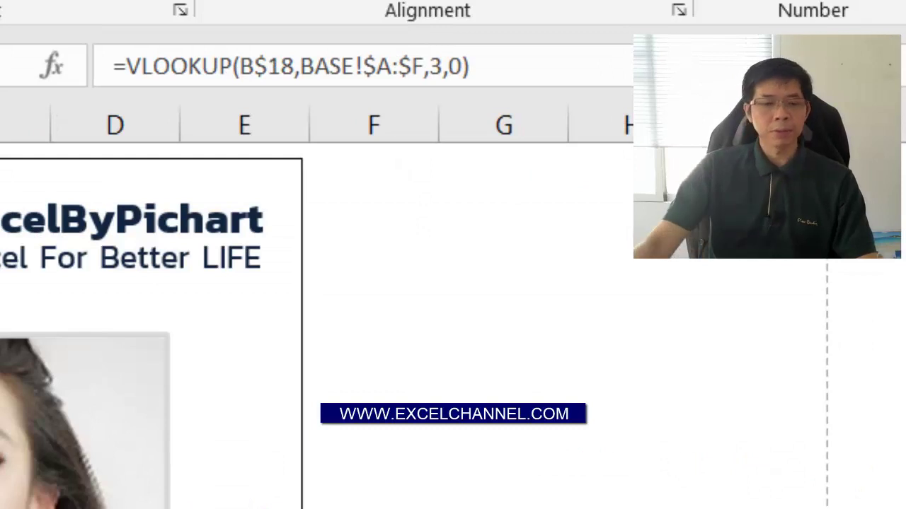
click(331, 440)
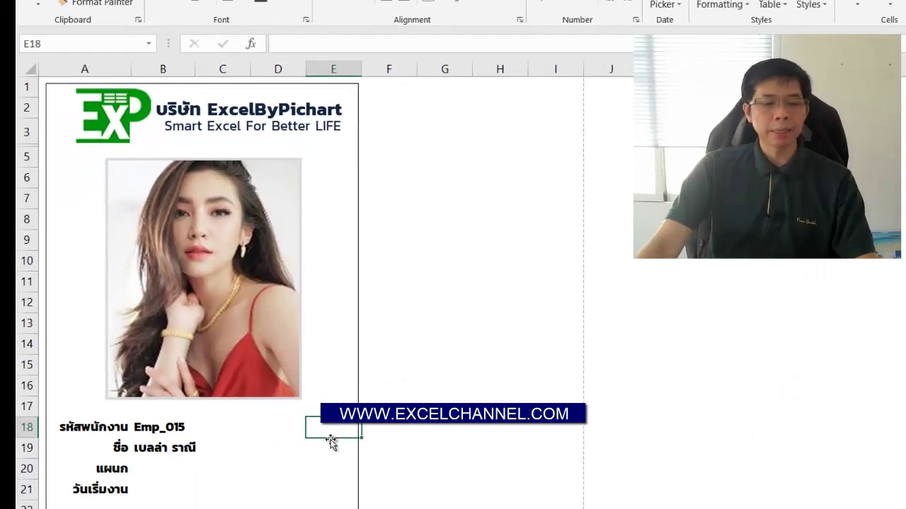
Extend B19's formula with & " " & a second VLOOKUP on column 4 for the surname.
click(170, 450)
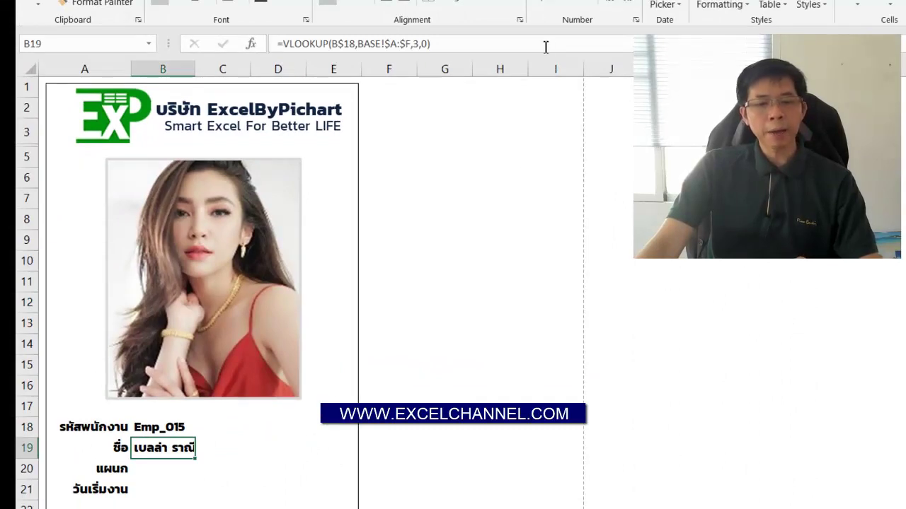
click(538, 47)
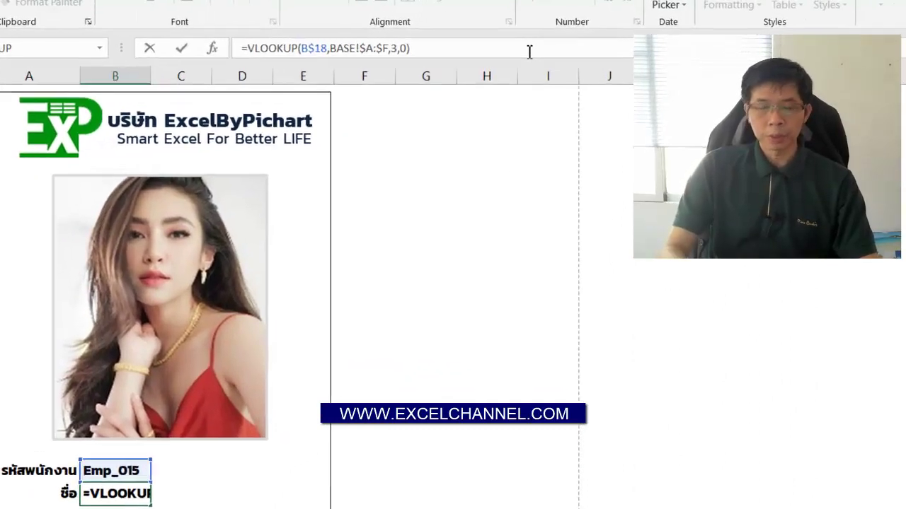
drag(479, 46, 295, 46)
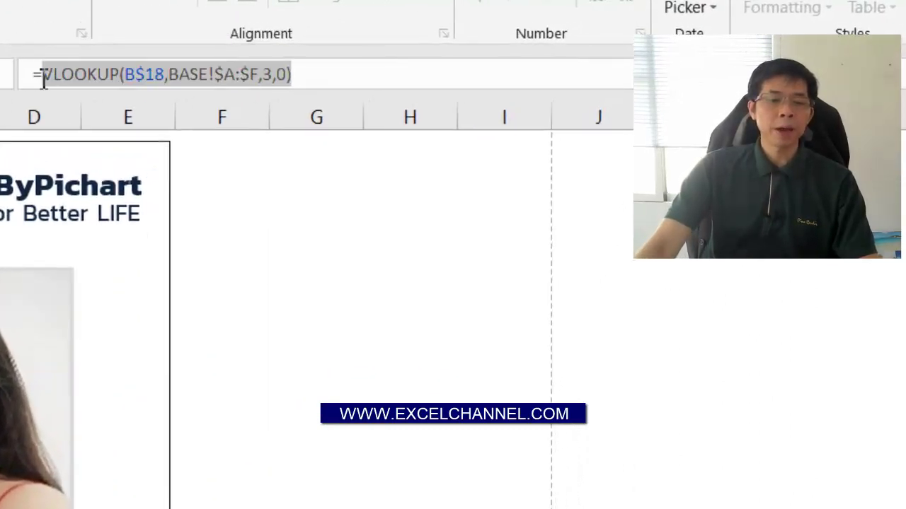
click(335, 73)
text(& "=)
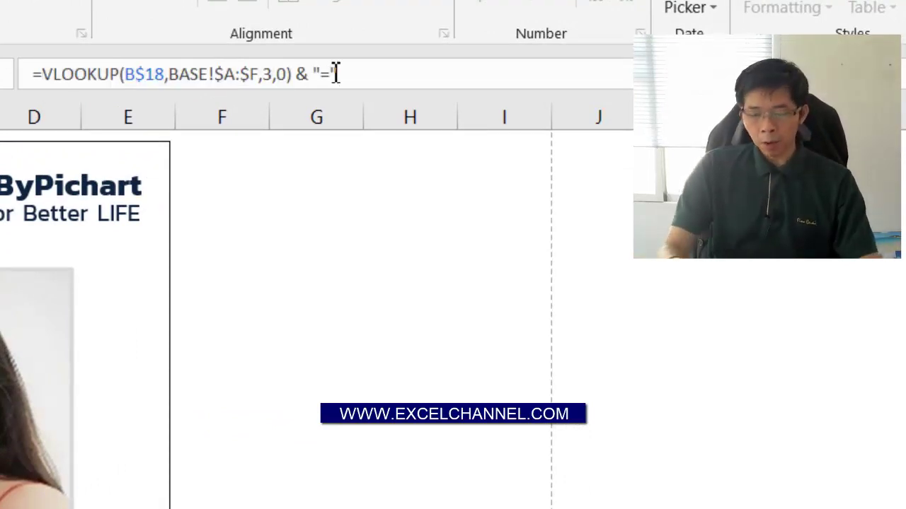
key(BackSpace)
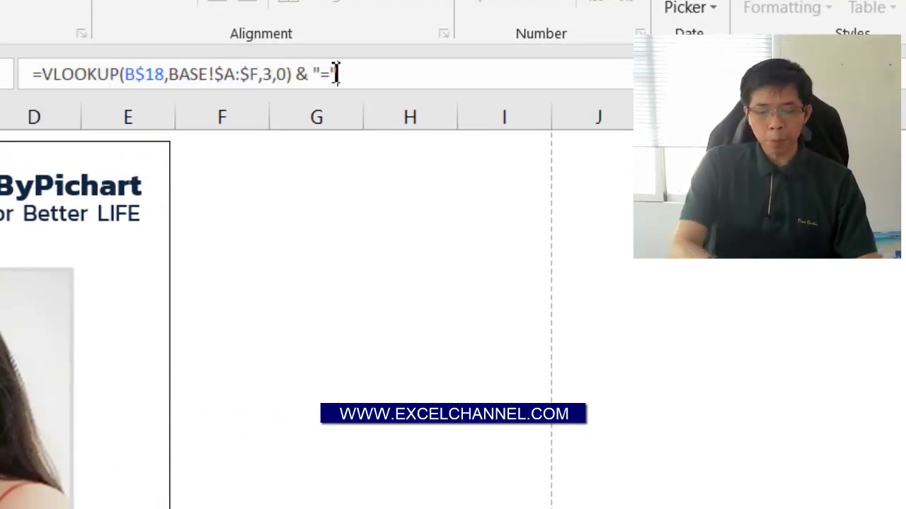
key(BackSpace)
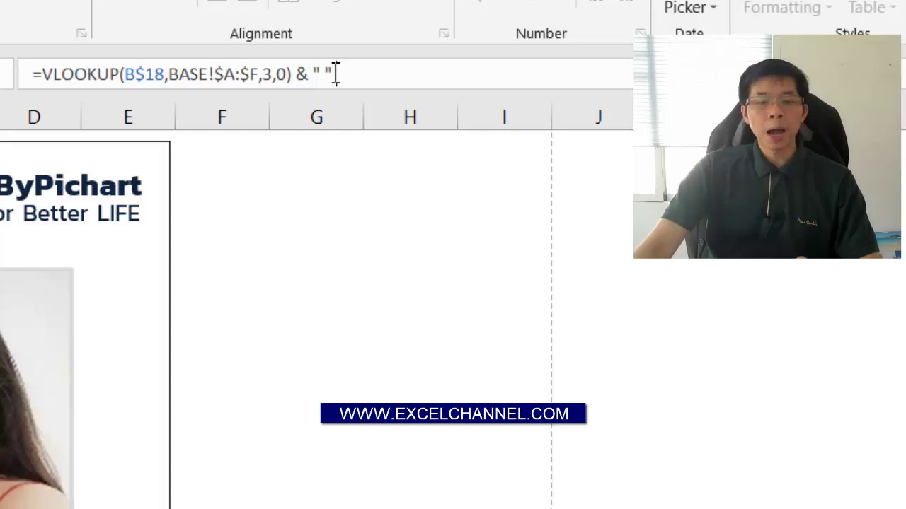
text(&VLOOKUP(B$18,BASE!$A:$F,3,0))
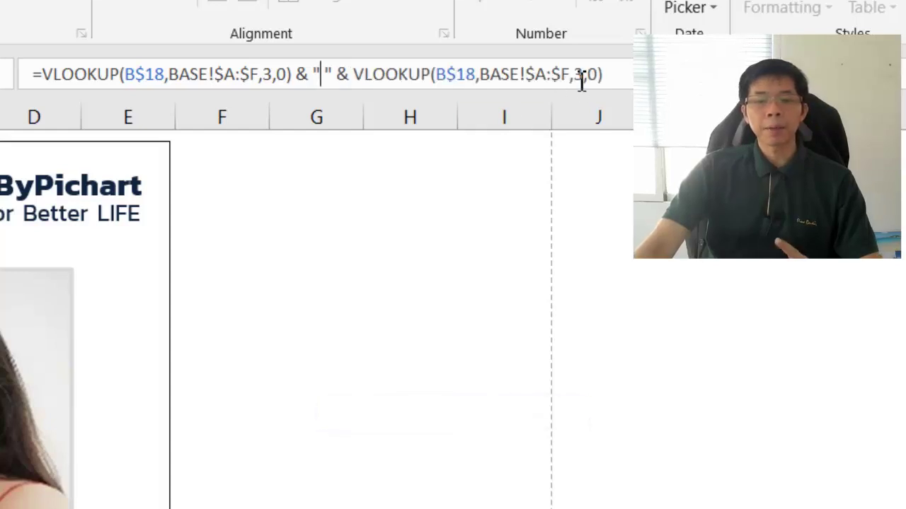
click(579, 75)
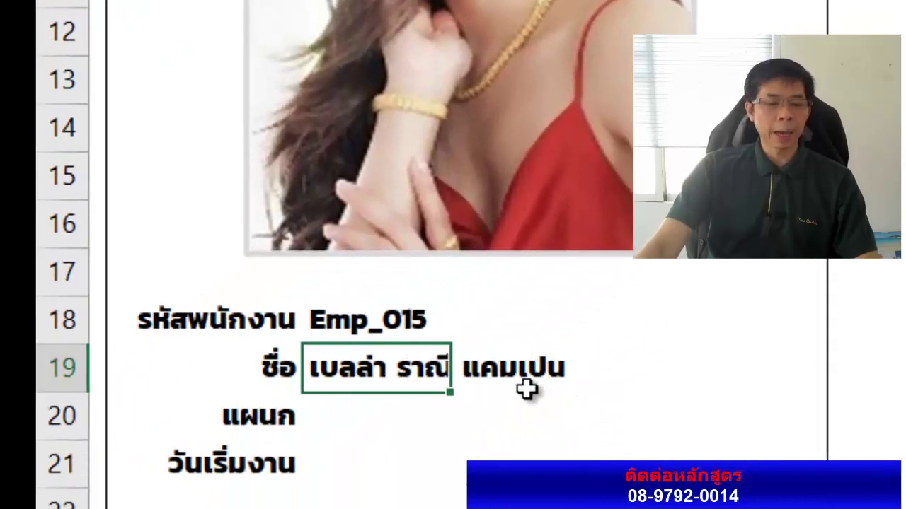
Enter =VLOOKUP(B$18,BASE!$A:$F,5,0) in the department cell, showing Marketting.
click(398, 424)
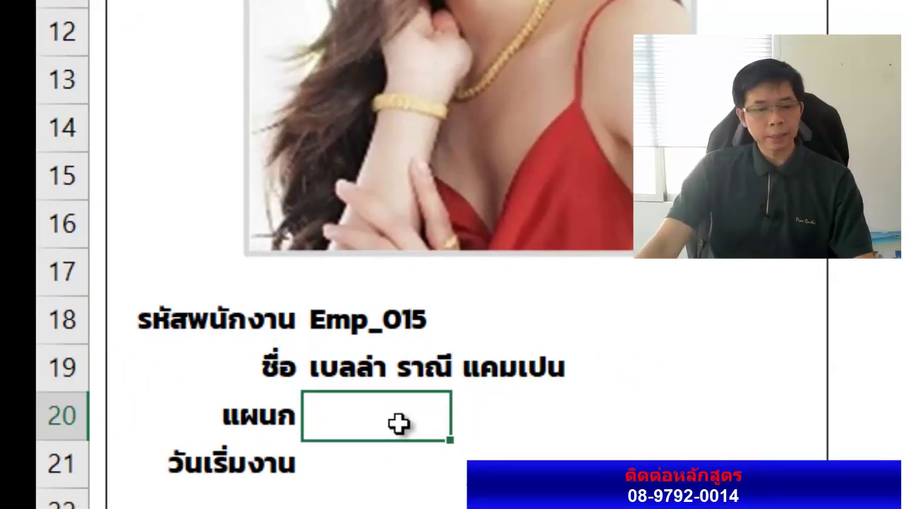
click(358, 360)
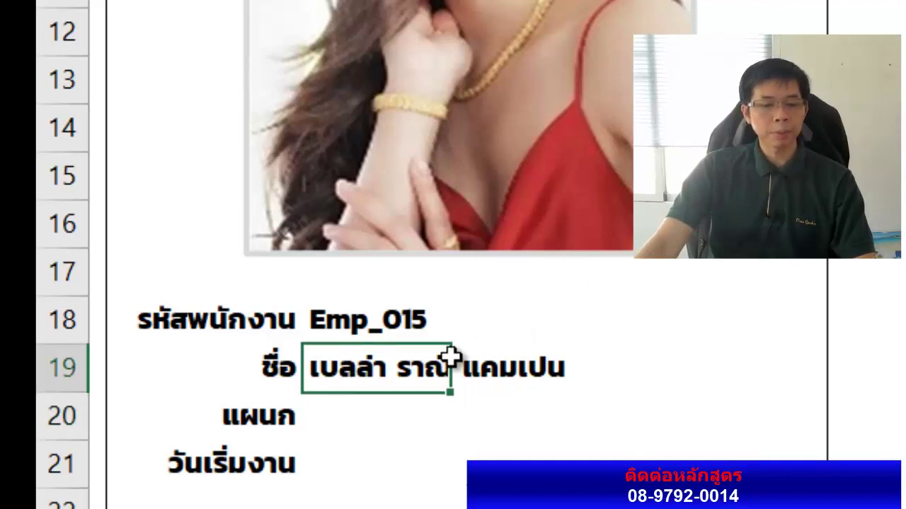
click(360, 430)
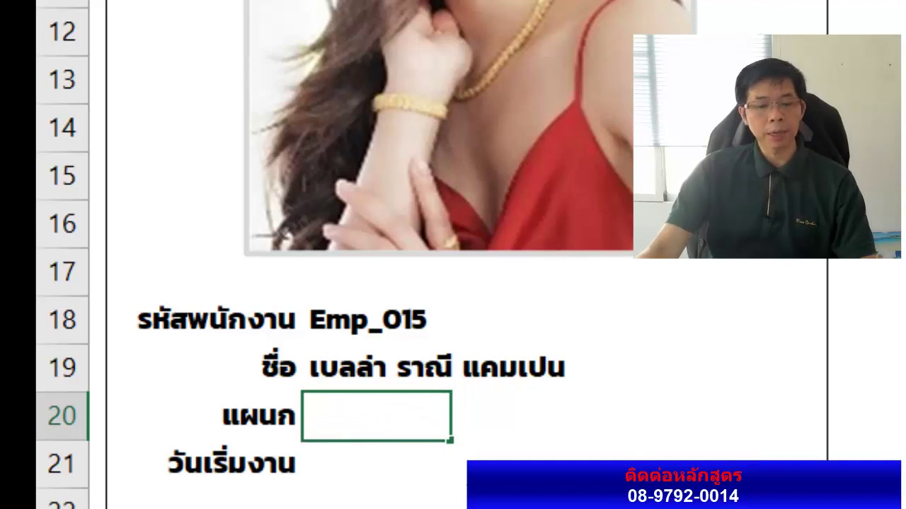
key(ctrl+v)
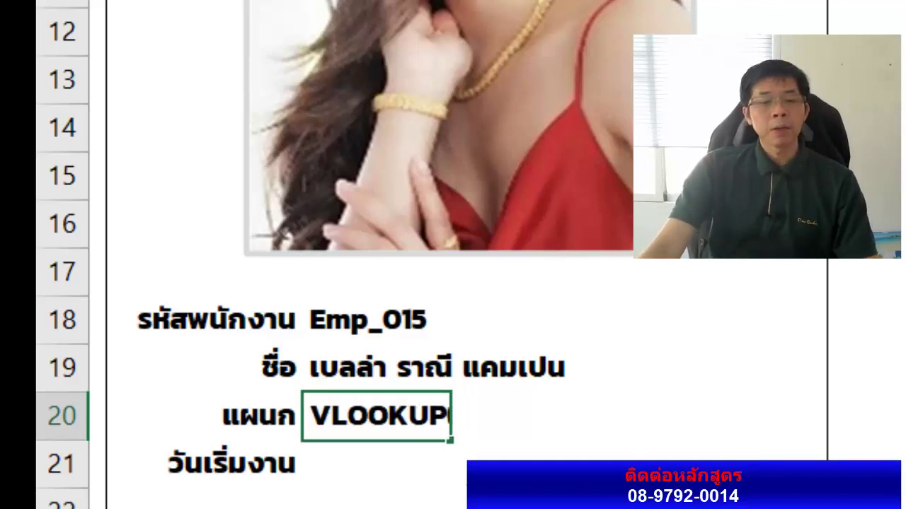
text(=)
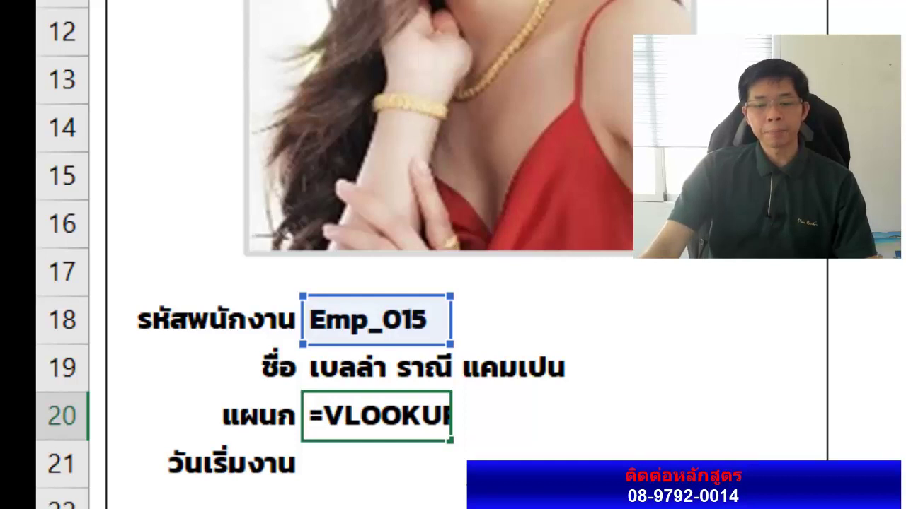
key(End)
key(Left)
key(Left)
key(Left)
key(BackSpace)
text(5)
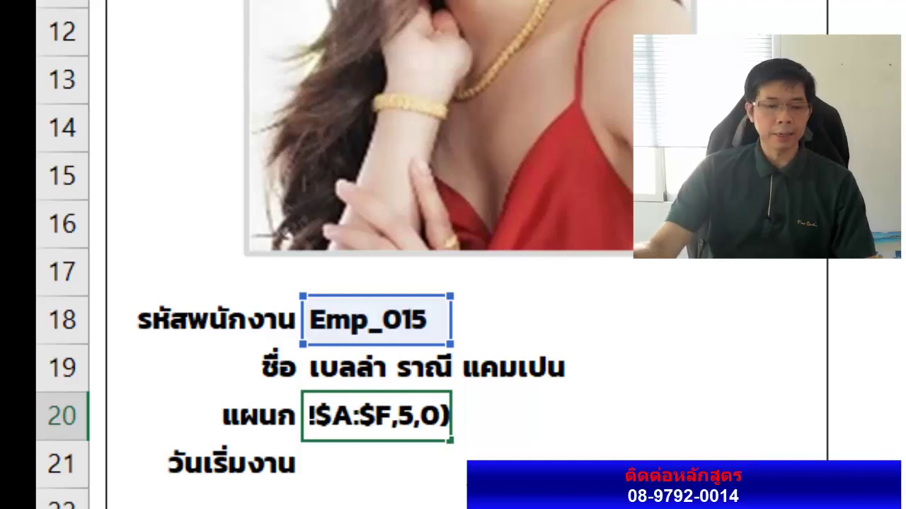
key(ctrl+Return)
Select the empty start date cell and bring up the BASE employee sheet.
click(389, 467)
scroll(340, 463, down, 3)
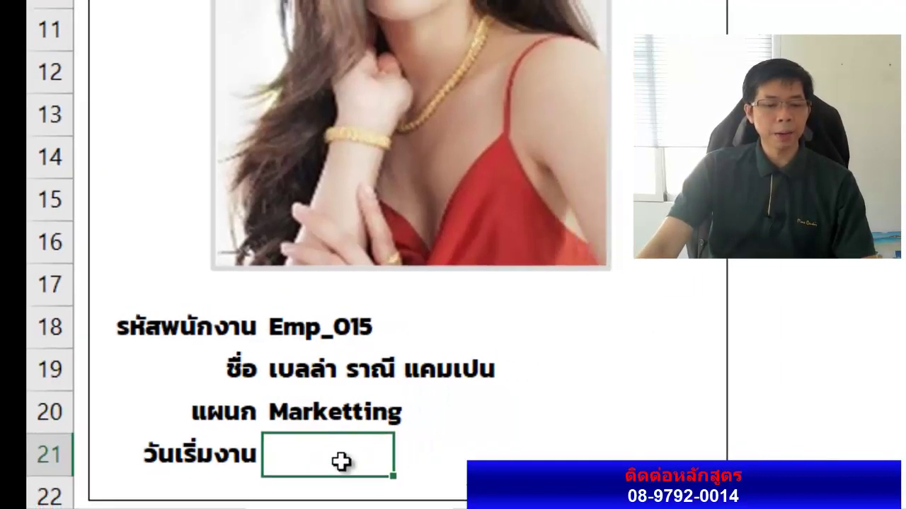
click(69, 447)
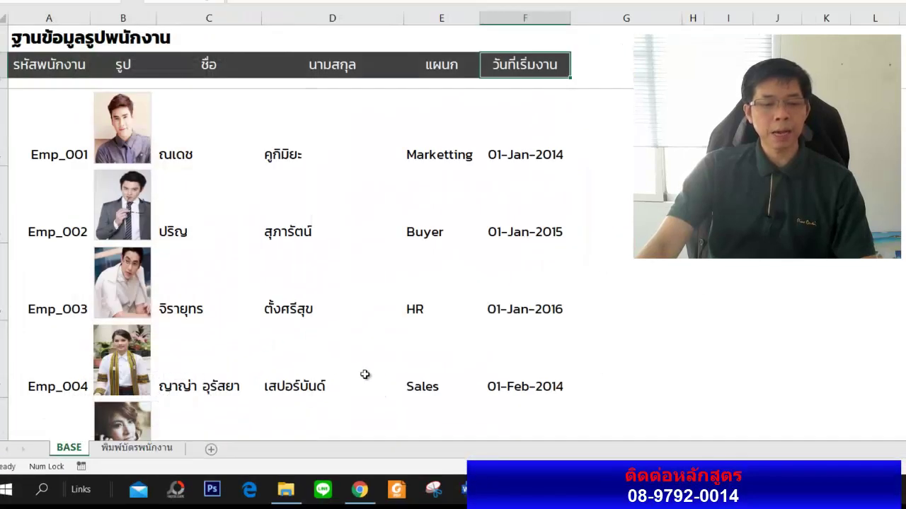
Back on the card sheet, enter =VLOOKUP(B$18,BASE!$A:$F,6,0) for start date 01-May-18.
scroll(364, 374, down, 3)
scroll(149, 316, down, 4)
scroll(162, 333, up, 1)
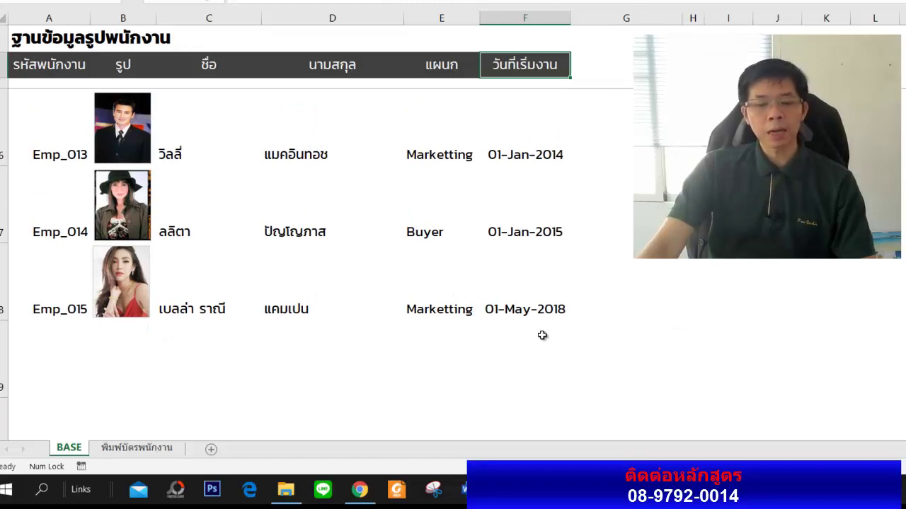
click(160, 449)
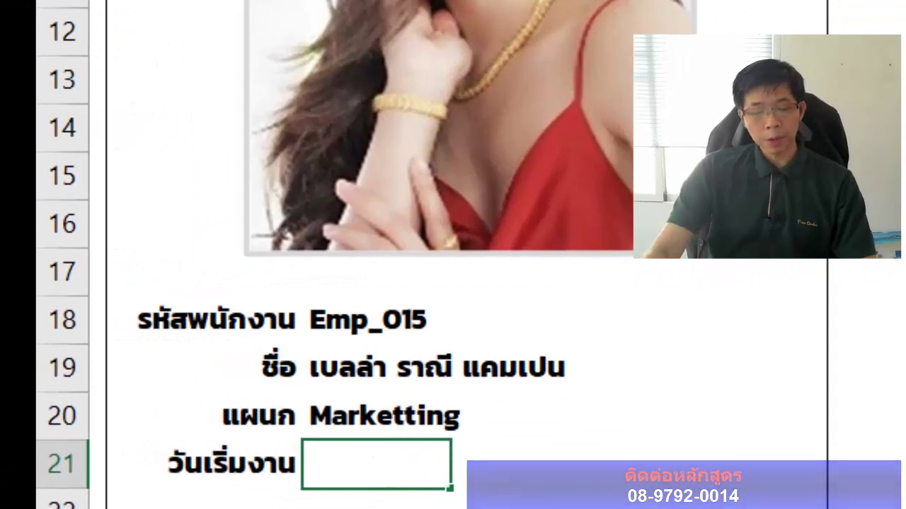
text(=)
key(ctrl+v)
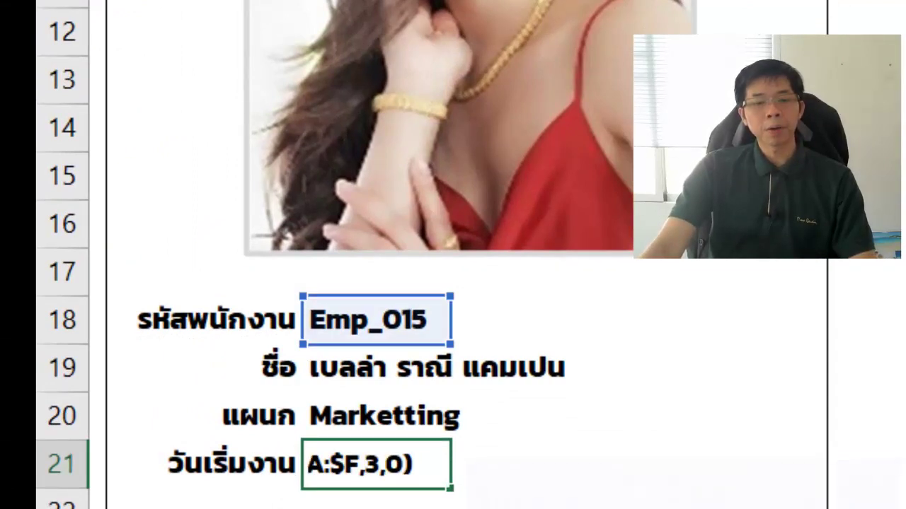
key(BackSpace)
text(6)
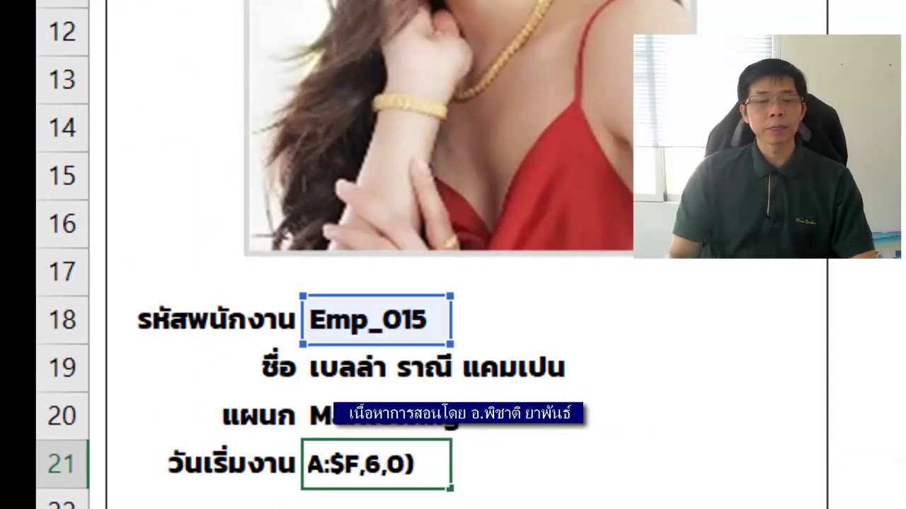
key(ctrl+Return)
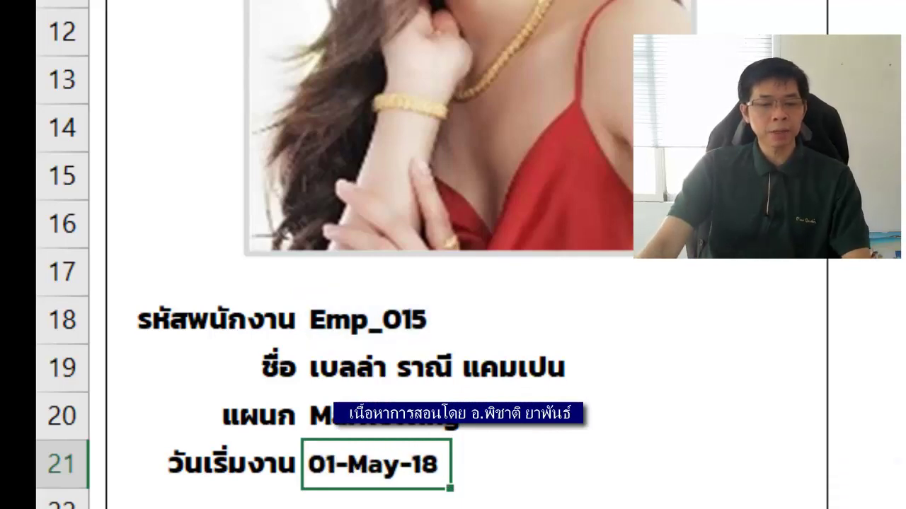
click(614, 455)
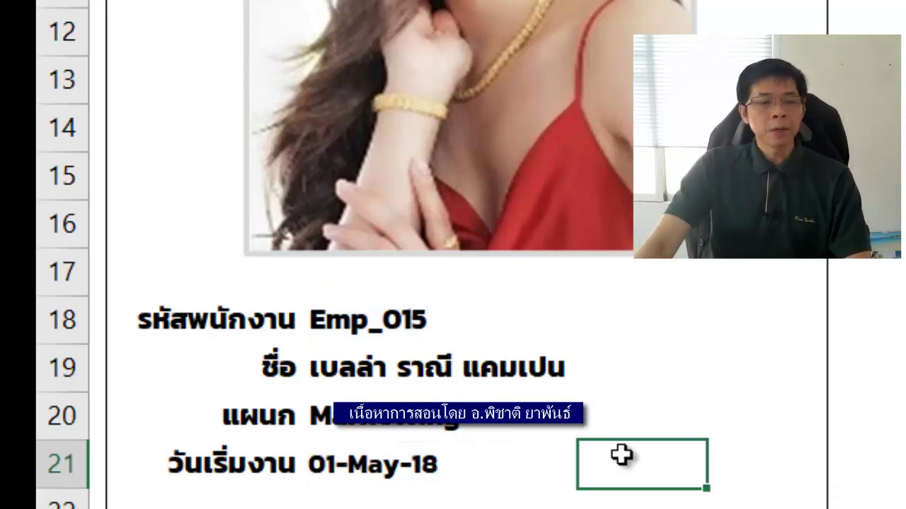
click(509, 108)
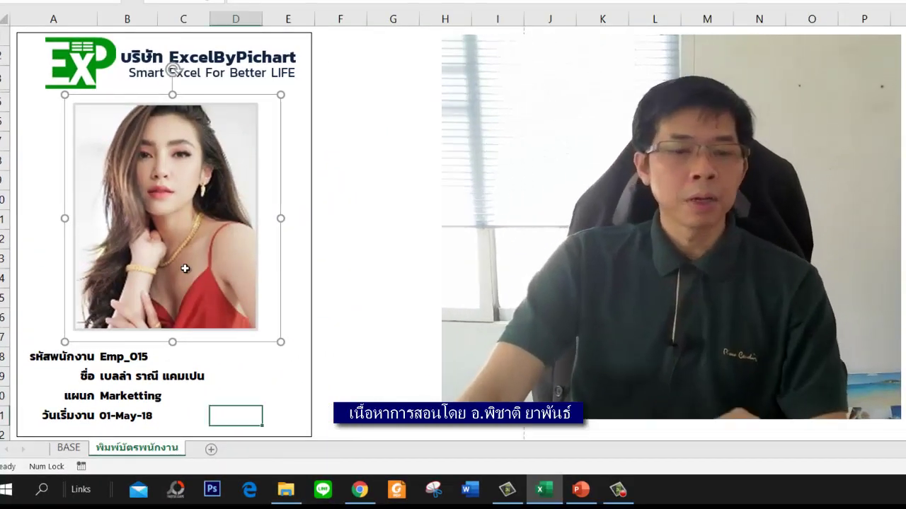
key(Delete)
click(147, 160)
click(133, 225)
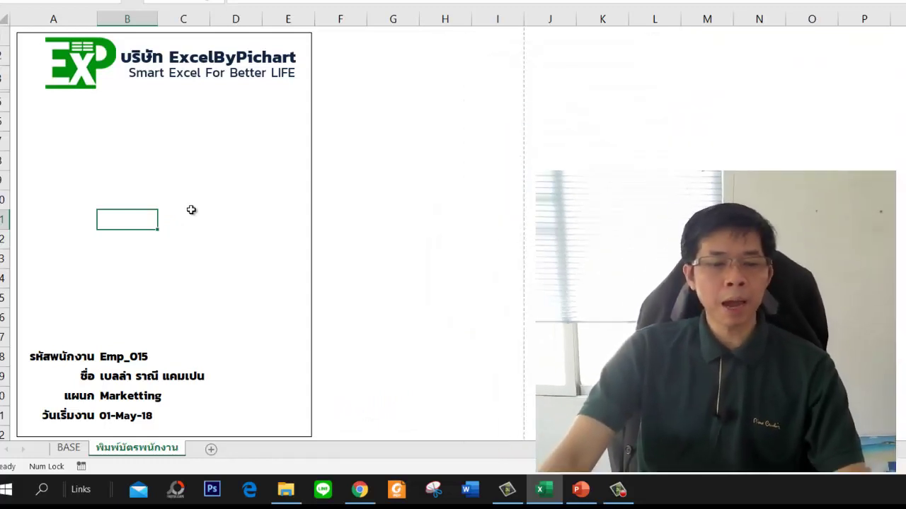
click(602, 180)
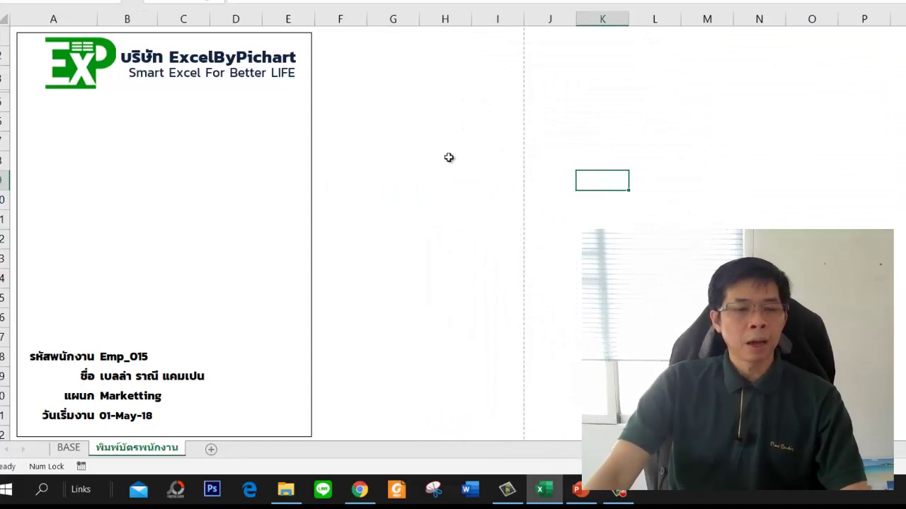
click(669, 105)
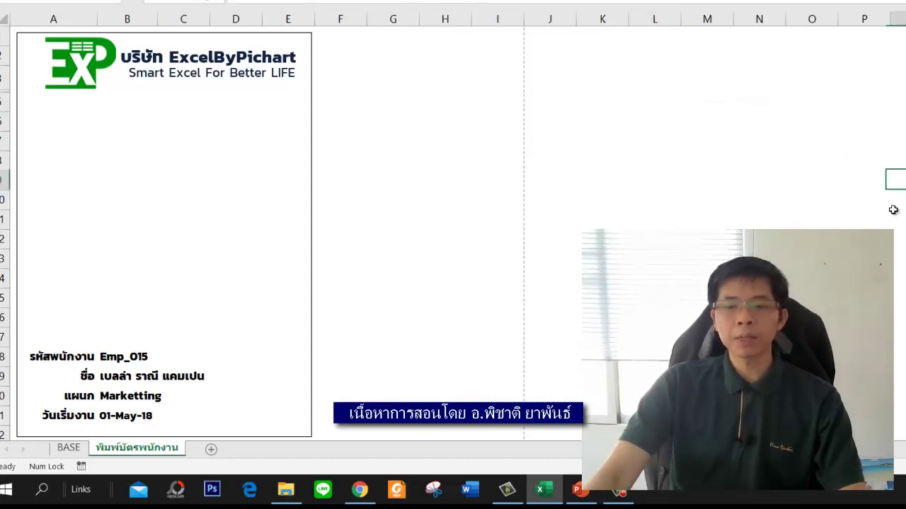
Copy cell L5 and paste it into A6 as a Linked Picture.
key(Right)
key(Right)
key(Right)
click(614, 176)
click(821, 166)
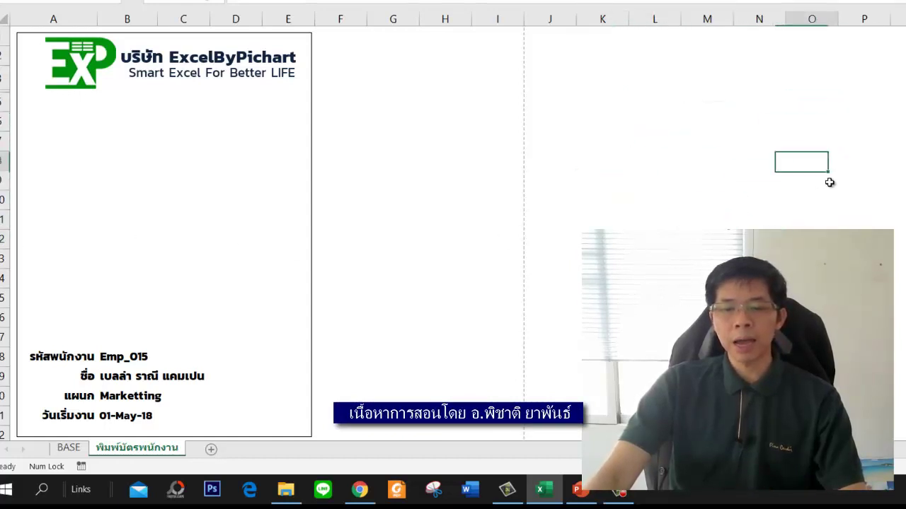
click(637, 159)
right_click(650, 100)
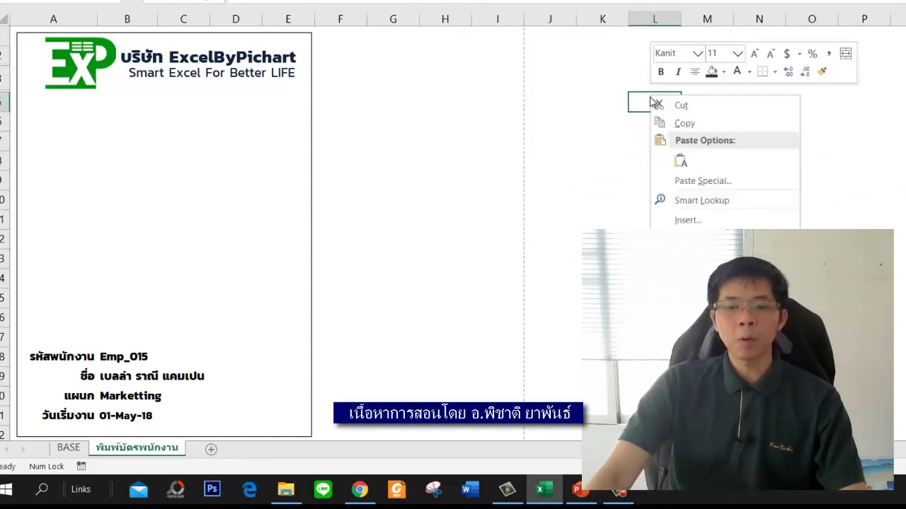
click(697, 123)
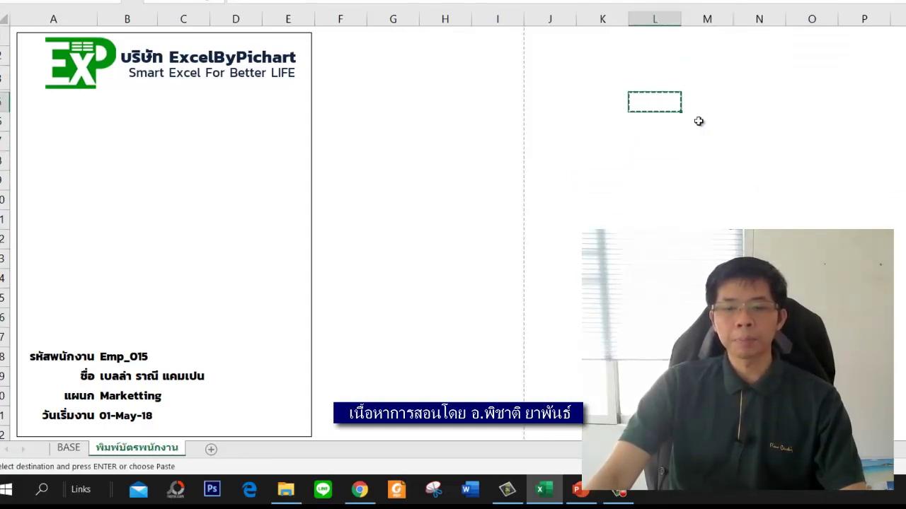
click(63, 117)
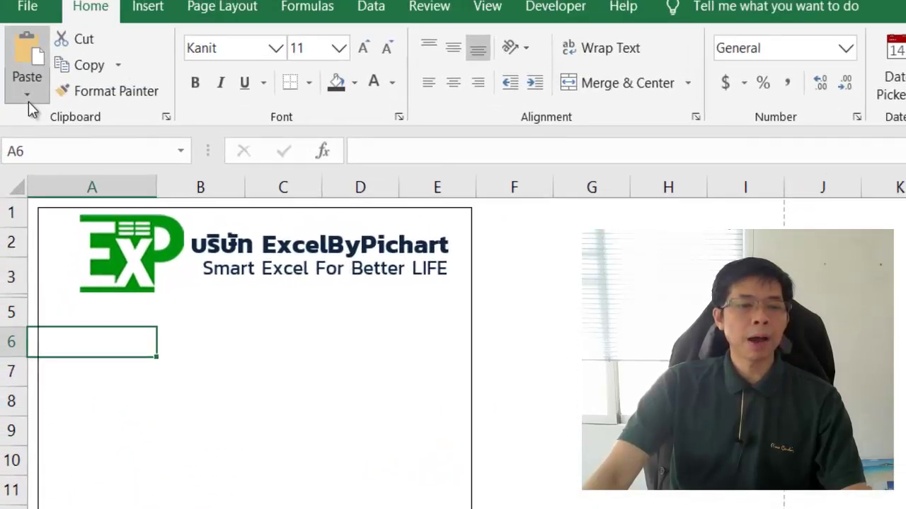
click(28, 100)
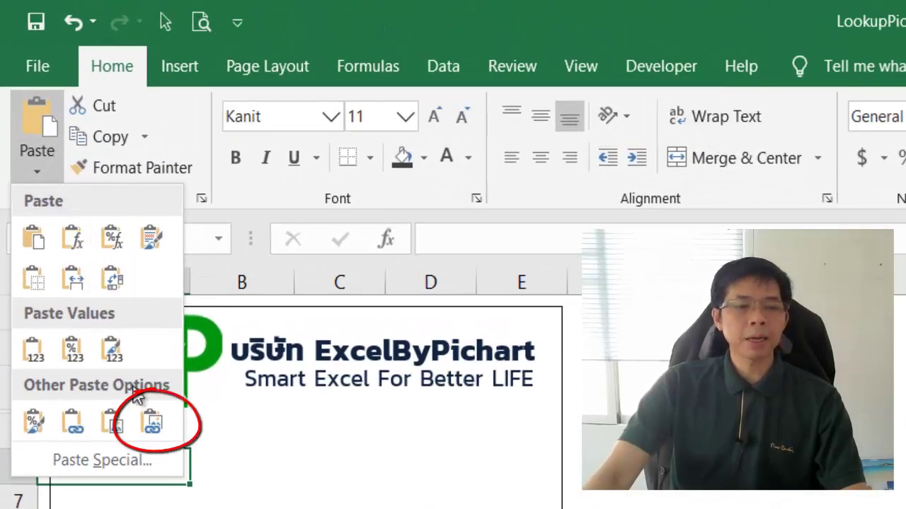
click(161, 421)
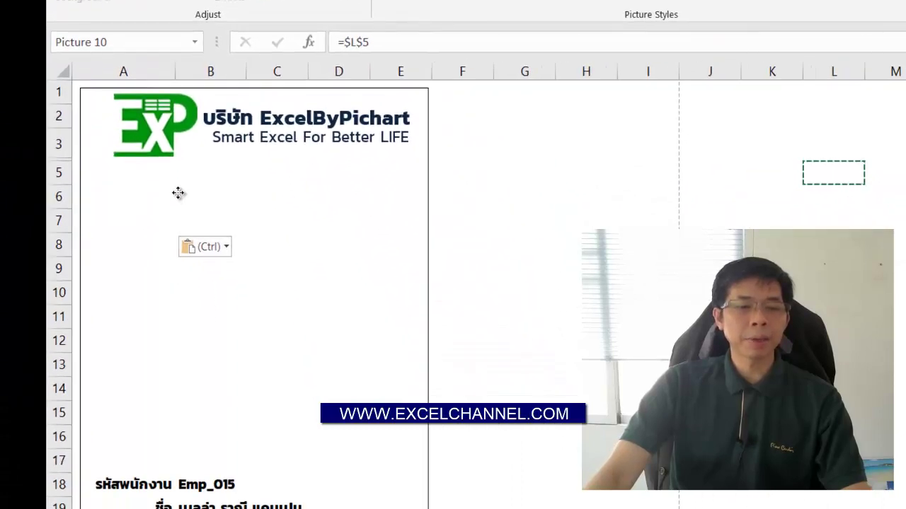
Resize the linked L5 picture into a tall photo frame spanning rows 5 to 16.
click(167, 194)
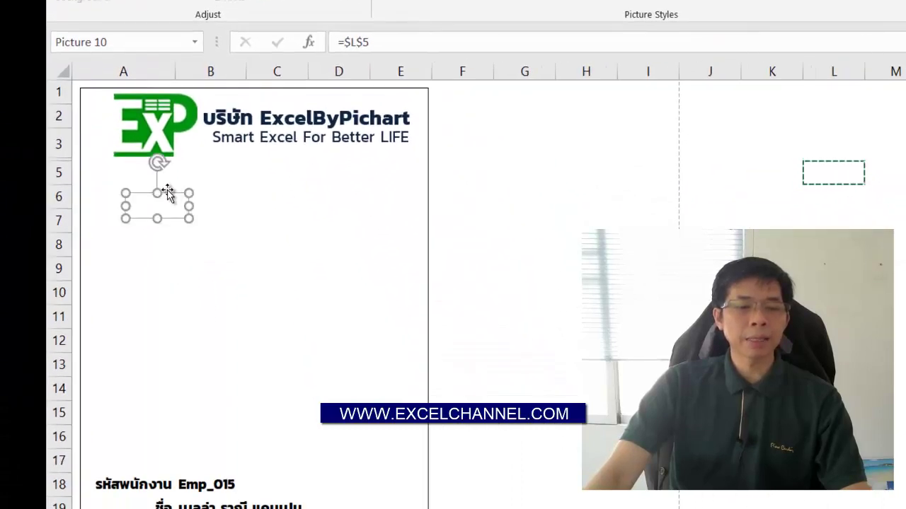
mouse_move(193, 224)
mouse_down()
mouse_move(316, 346)
mouse_move(307, 390)
mouse_move(316, 268)
mouse_up()
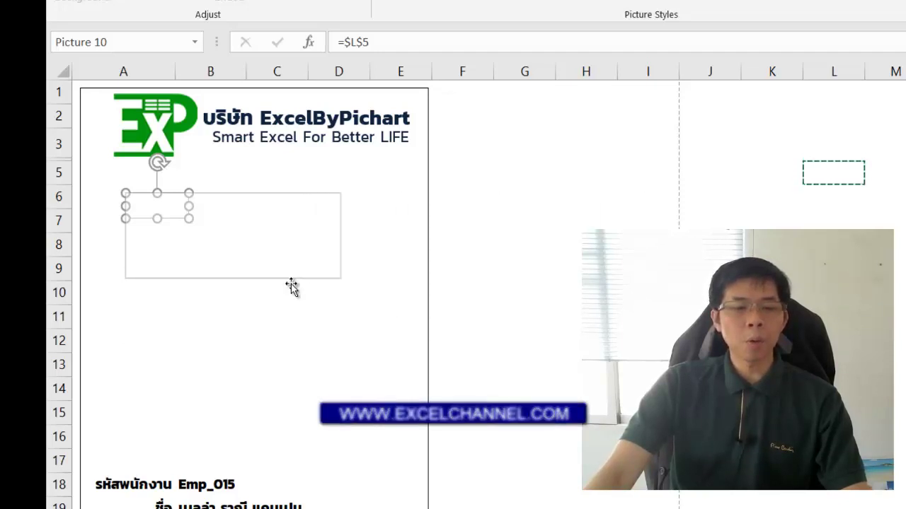
drag(317, 268, 339, 277)
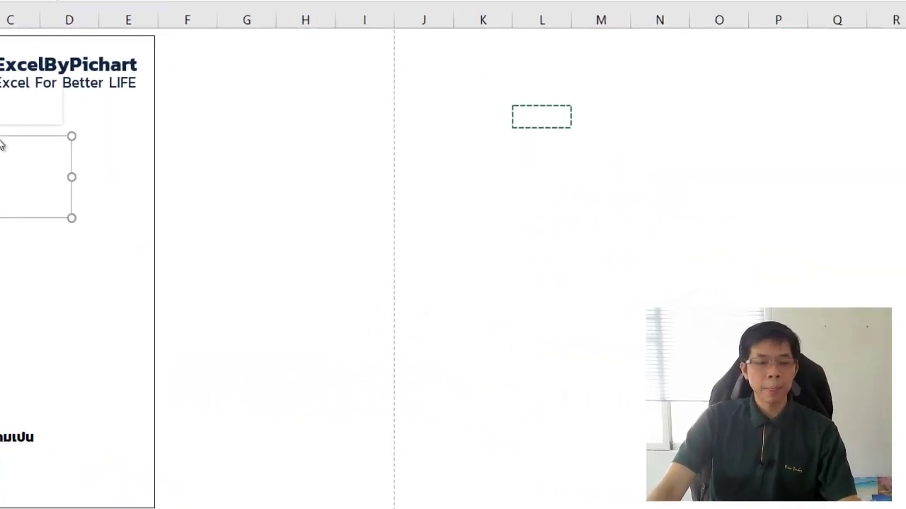
right_click(1, 144)
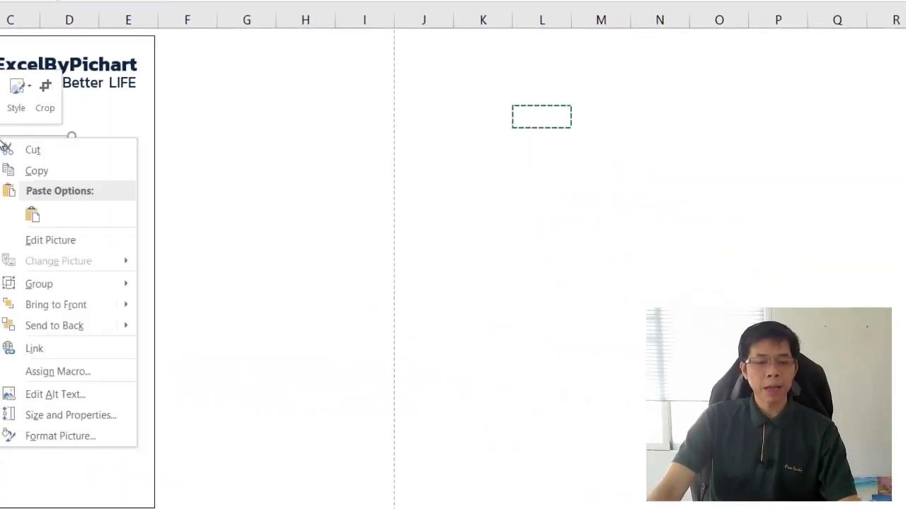
click(103, 417)
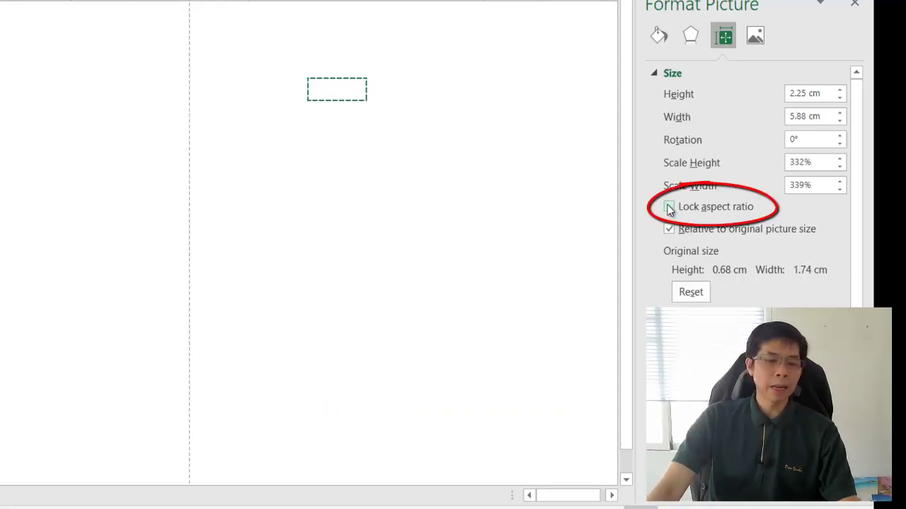
drag(235, 279, 238, 438)
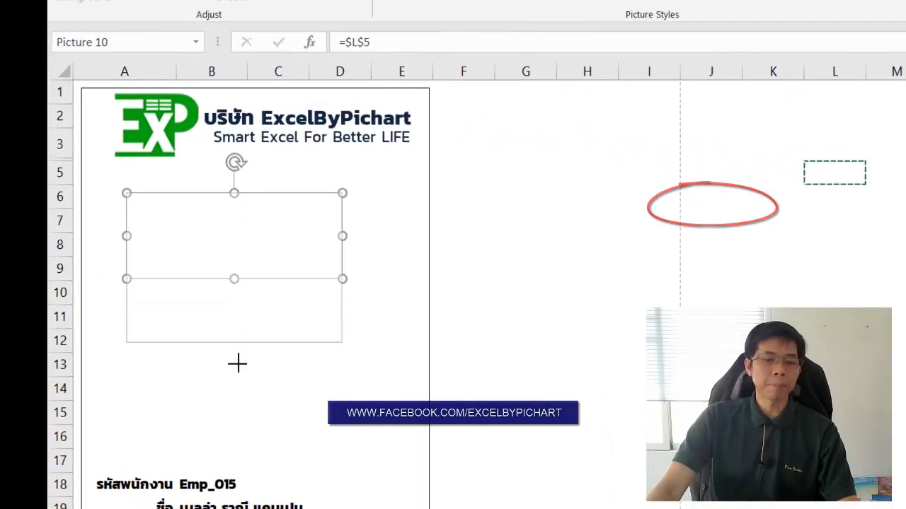
drag(128, 316, 139, 316)
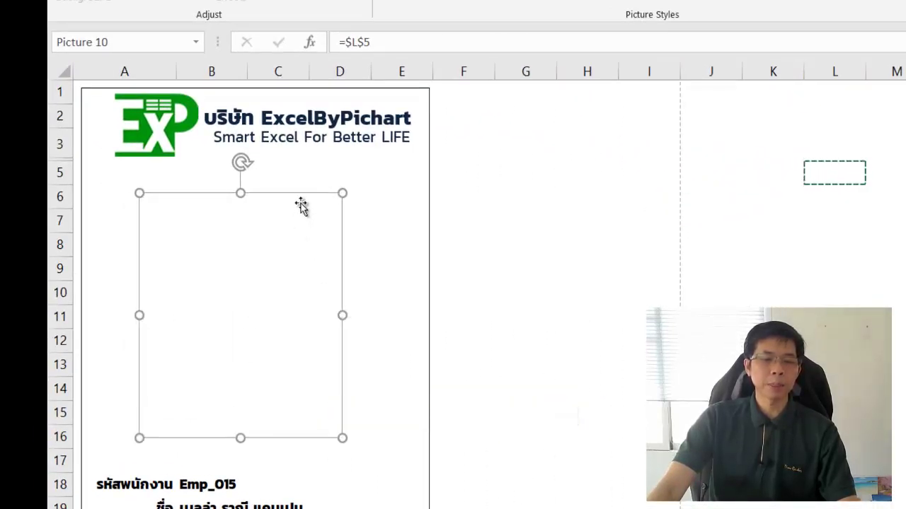
drag(303, 197, 312, 179)
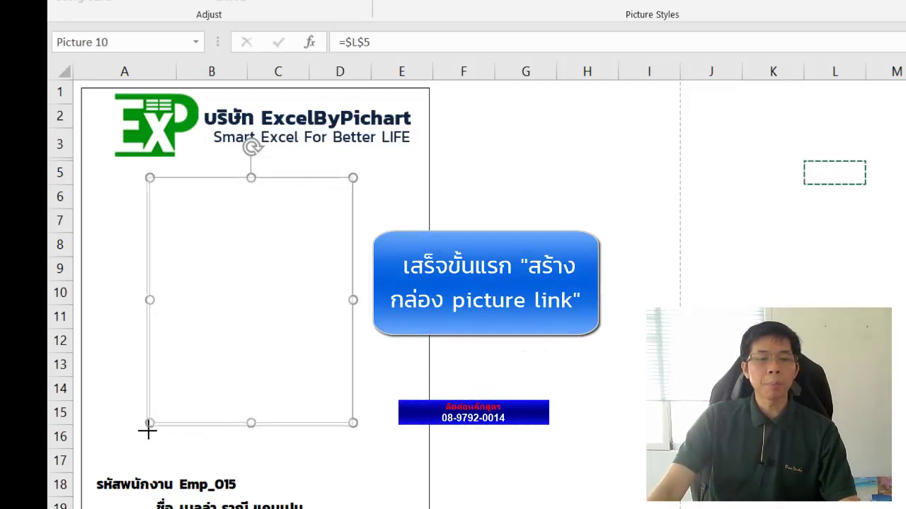
drag(150, 423, 142, 433)
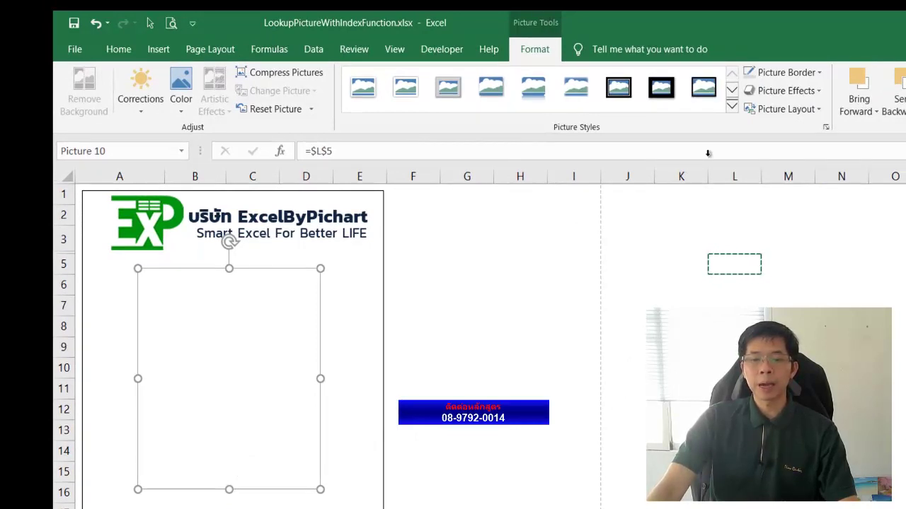
Set the linked picture's border to light grey and check the outline Weight options.
click(821, 72)
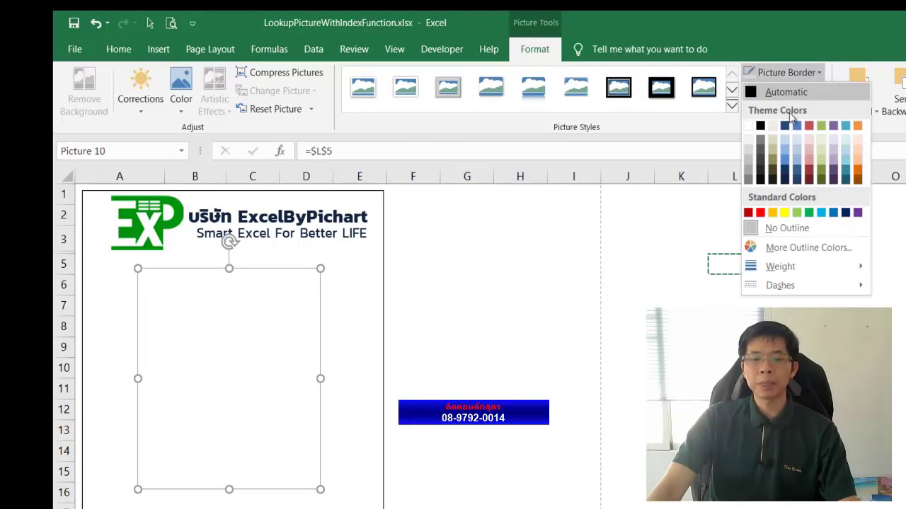
click(752, 145)
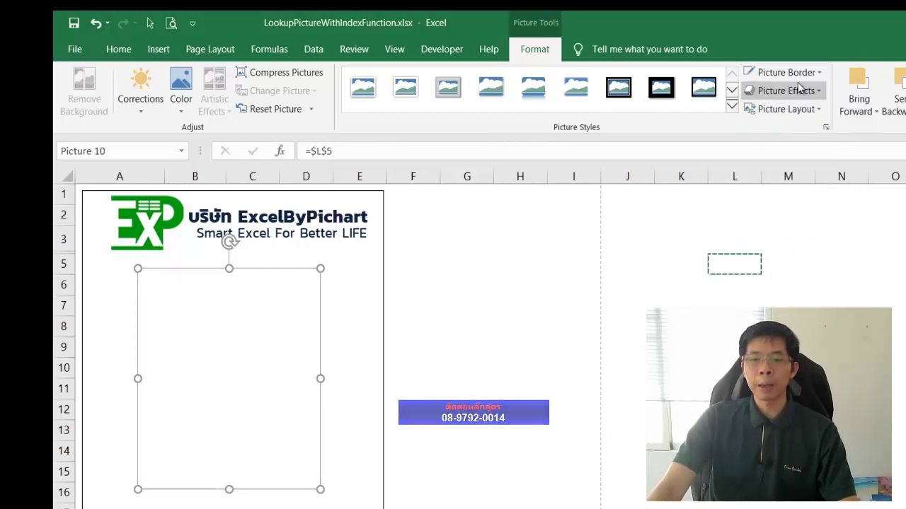
click(821, 72)
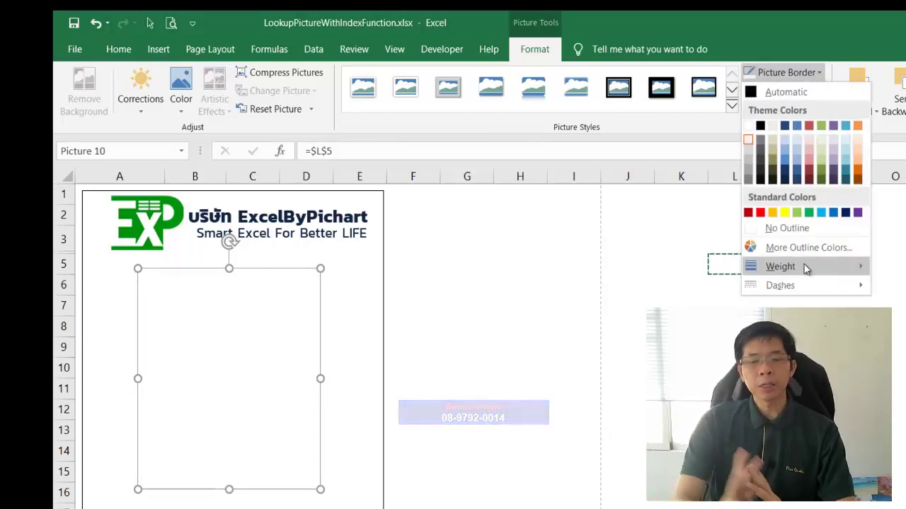
mouse_move(802, 265)
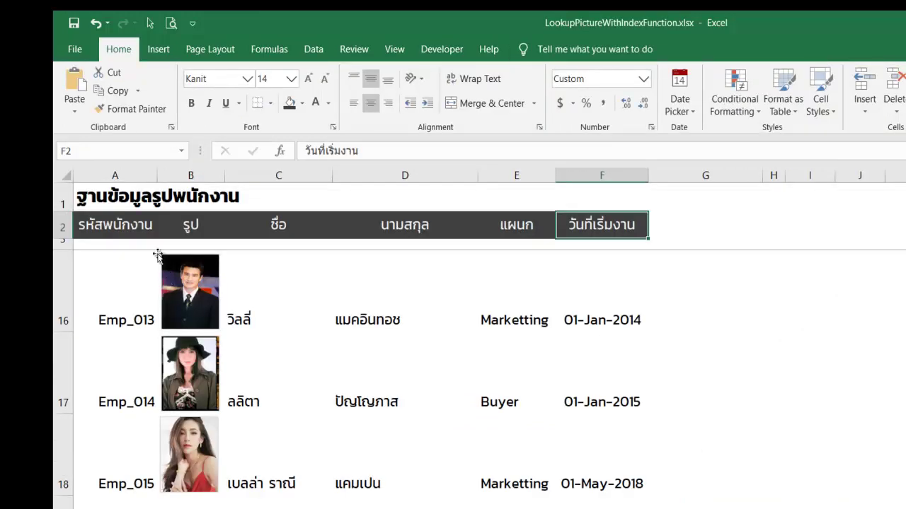
scroll(196, 285, up, 4)
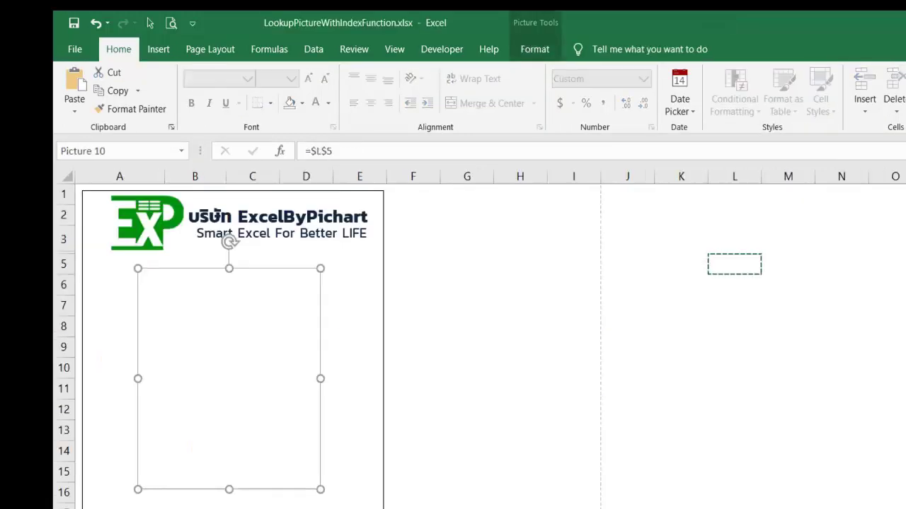
click(525, 384)
click(486, 320)
click(499, 304)
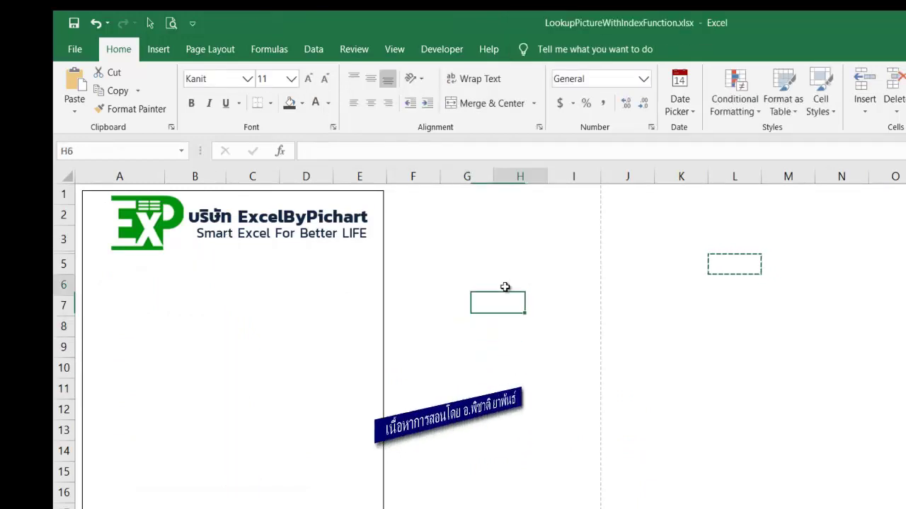
click(516, 283)
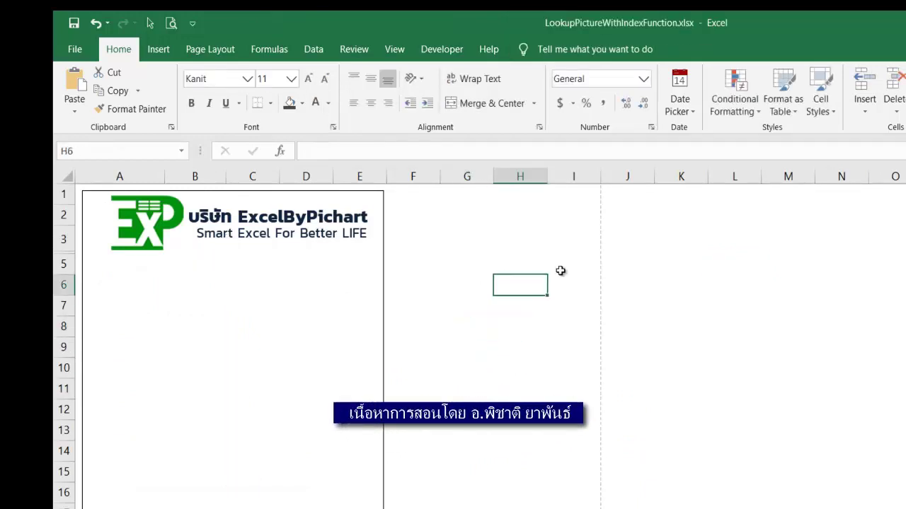
click(560, 271)
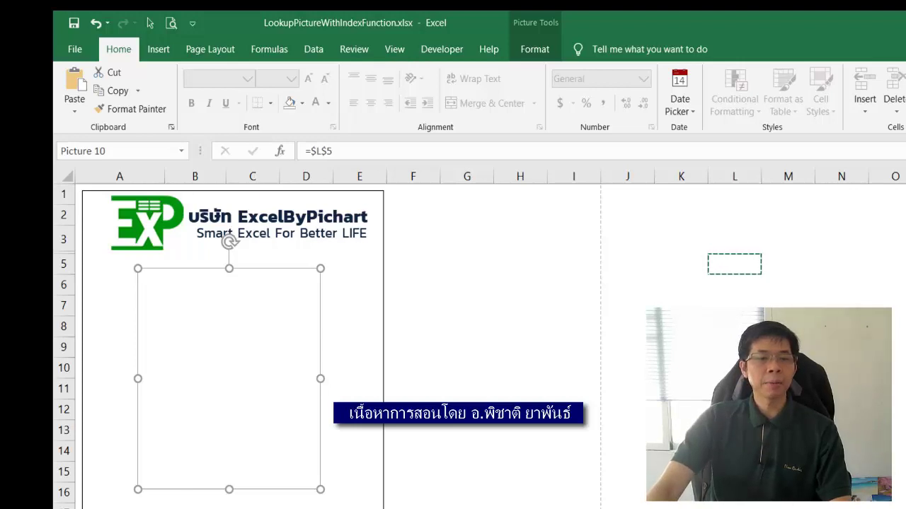
key(Escape)
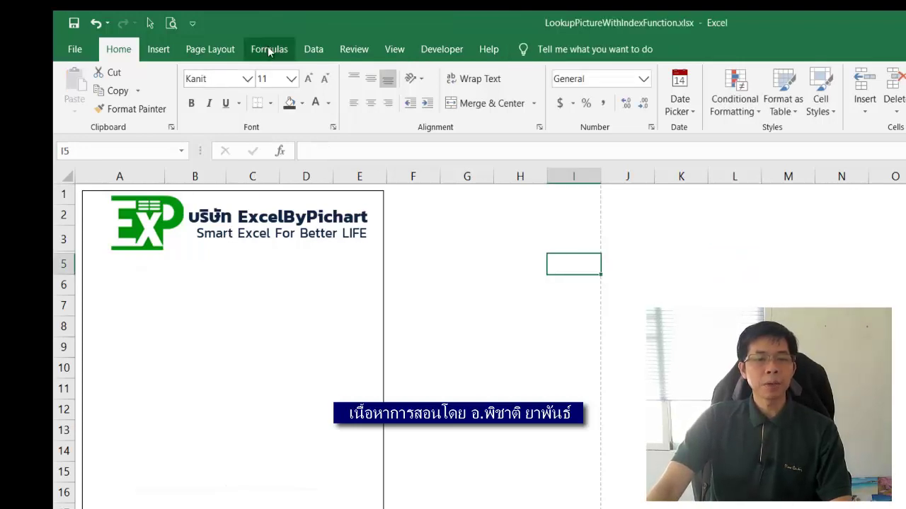
From Name Manager, start a new workbook-scope name MyEmpPhoto and select its Refers to text.
click(269, 50)
click(475, 95)
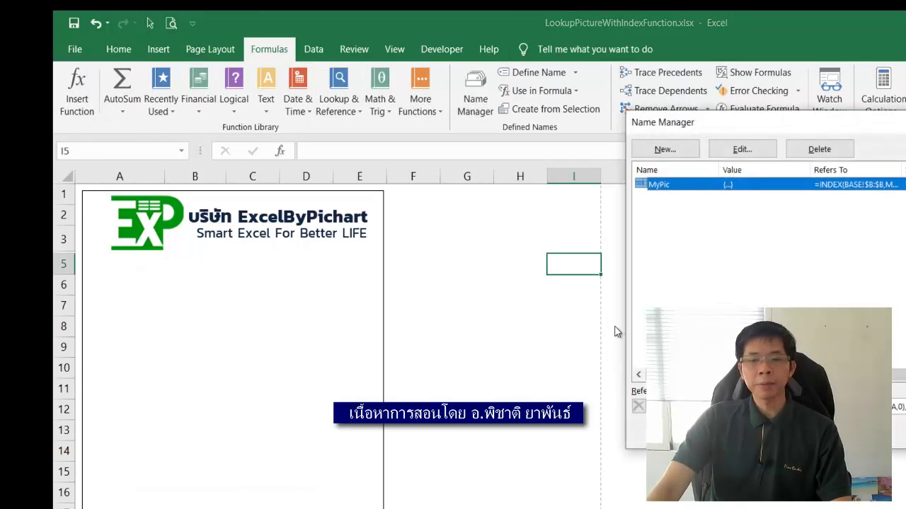
drag(835, 124, 645, 97)
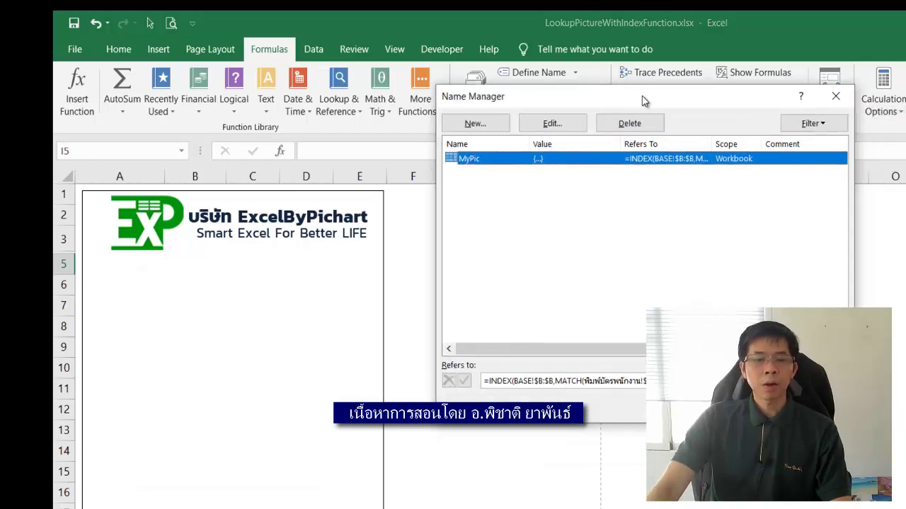
click(486, 125)
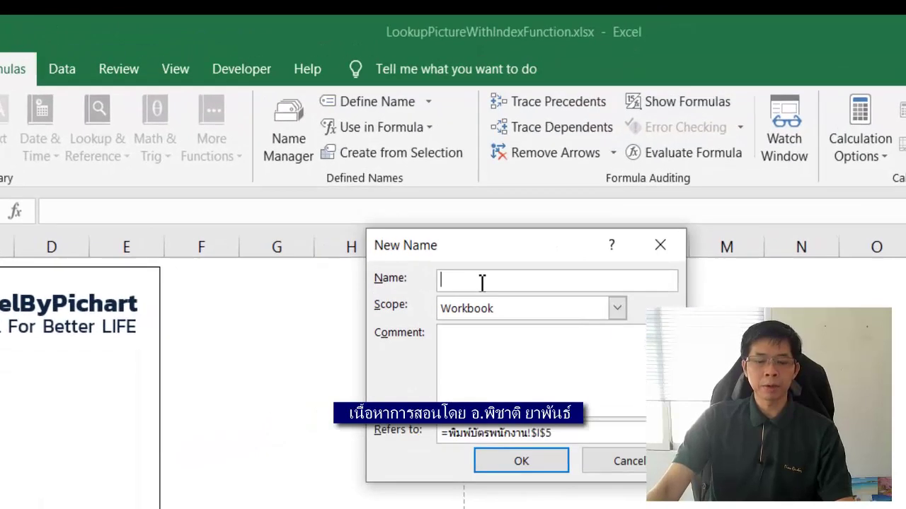
text(M)
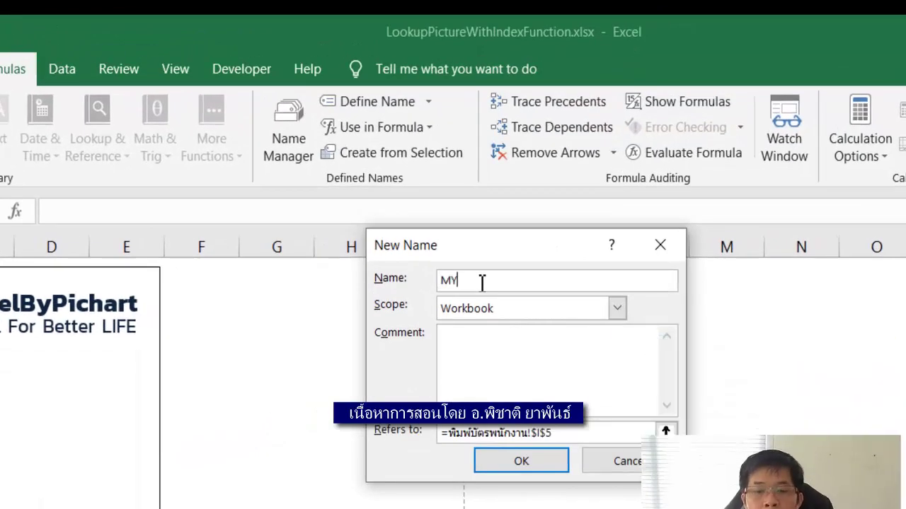
text(Y)
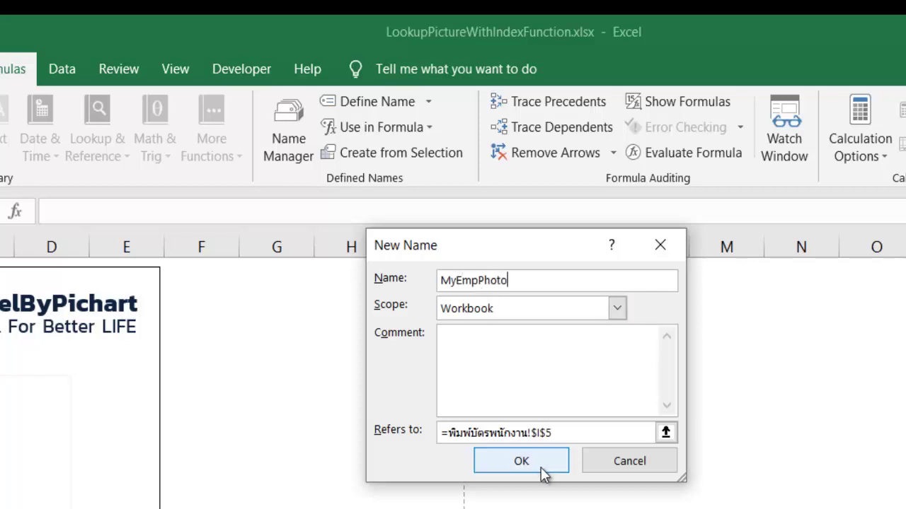
drag(576, 432, 425, 440)
Begin MyEmpPhoto's formula as =index(BASE!$B:$B,match( using BASE photo column B.
text(=index()
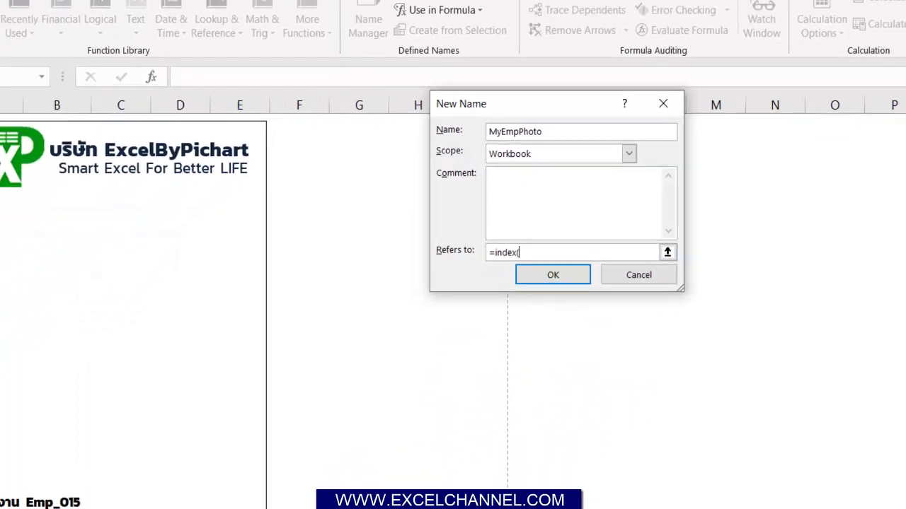
click(80, 473)
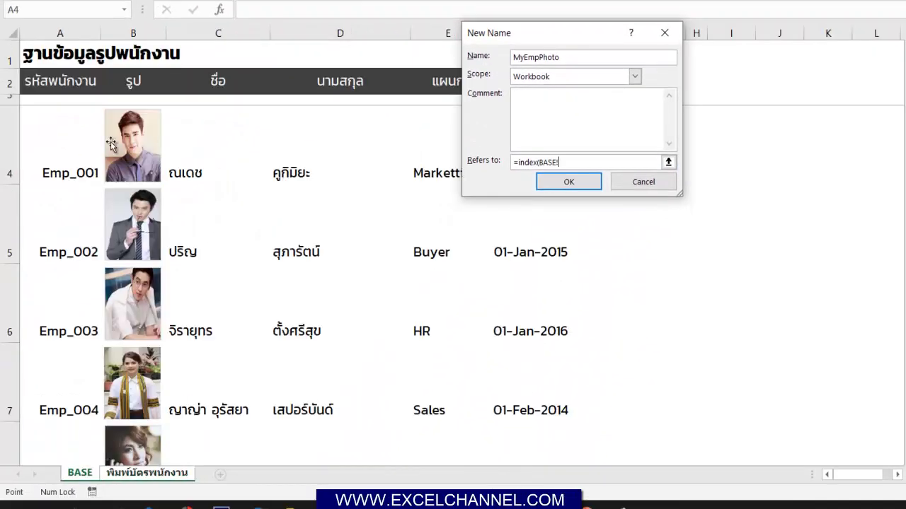
click(144, 30)
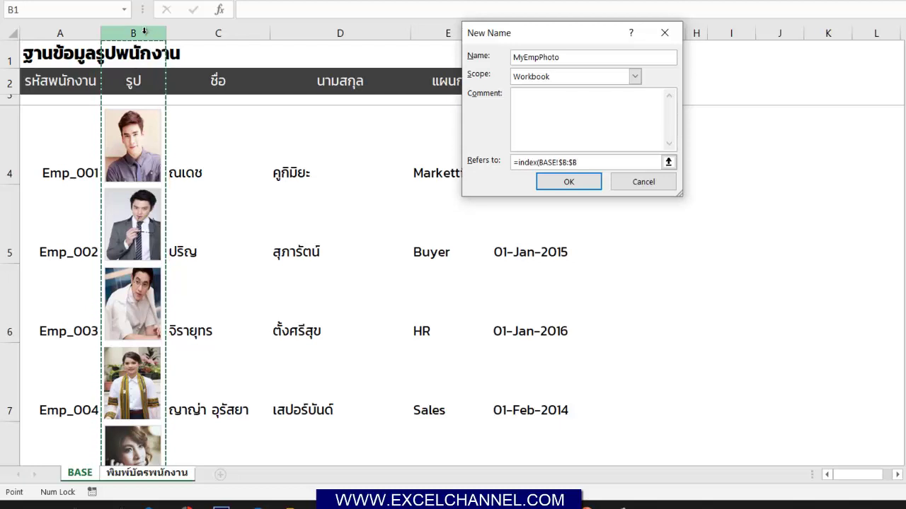
text(,)
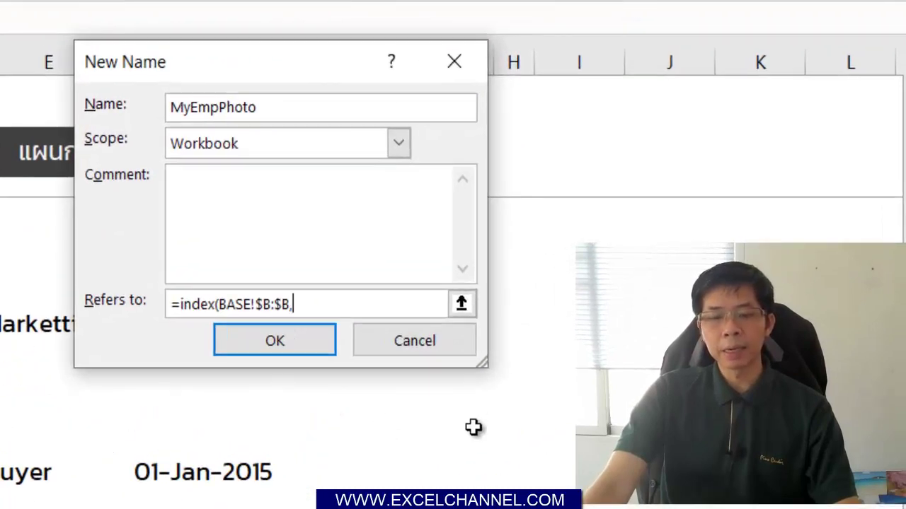
drag(485, 367, 778, 371)
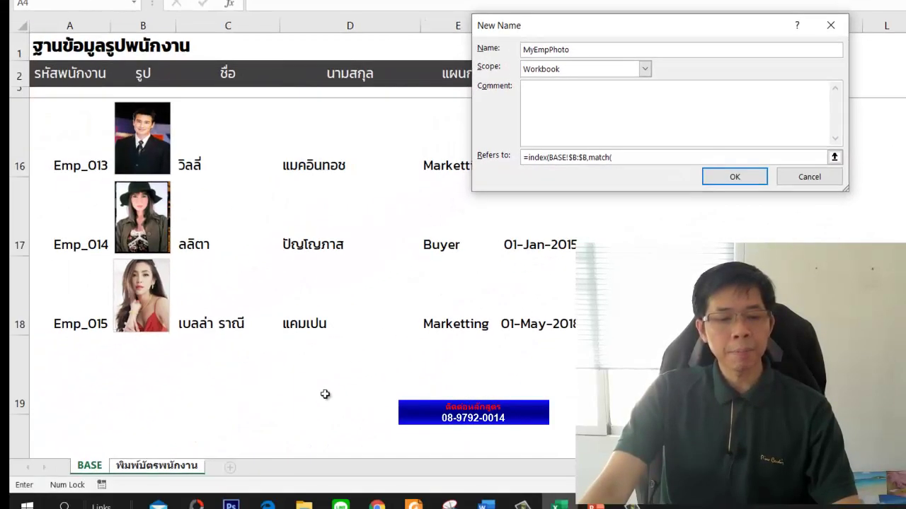
Finish the MATCH to find card cell $B$18 in BASE!$A:$A with exact match 0.
click(180, 468)
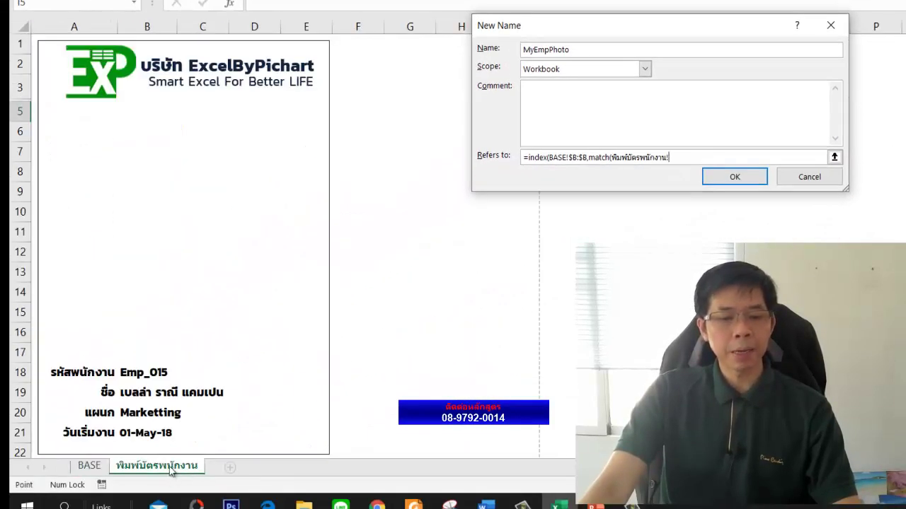
click(157, 380)
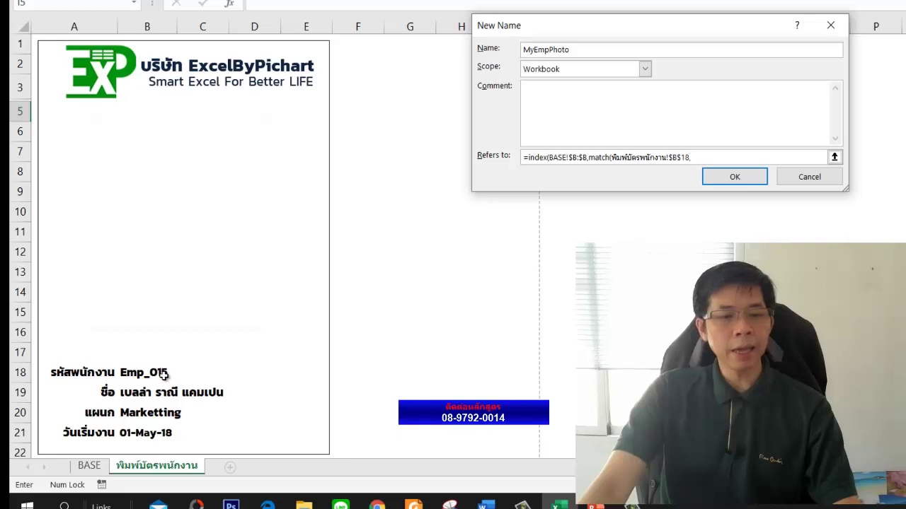
click(99, 468)
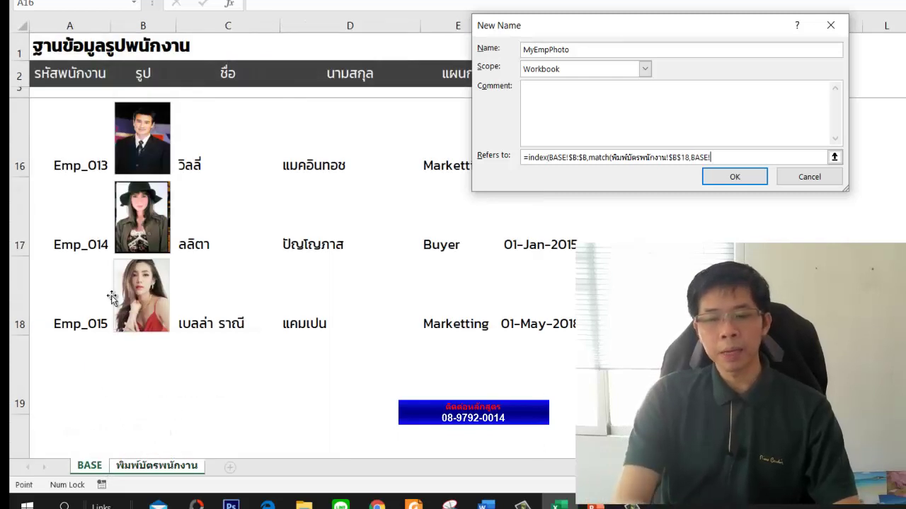
click(83, 26)
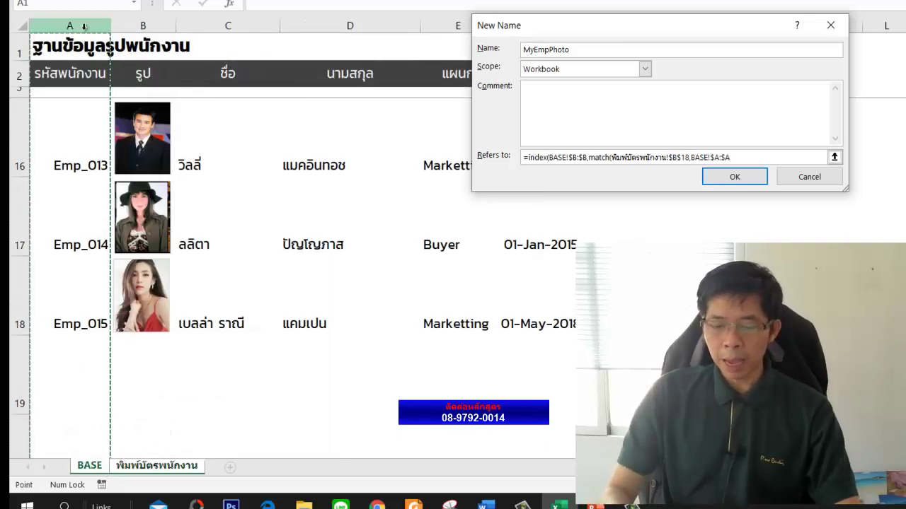
text(,)
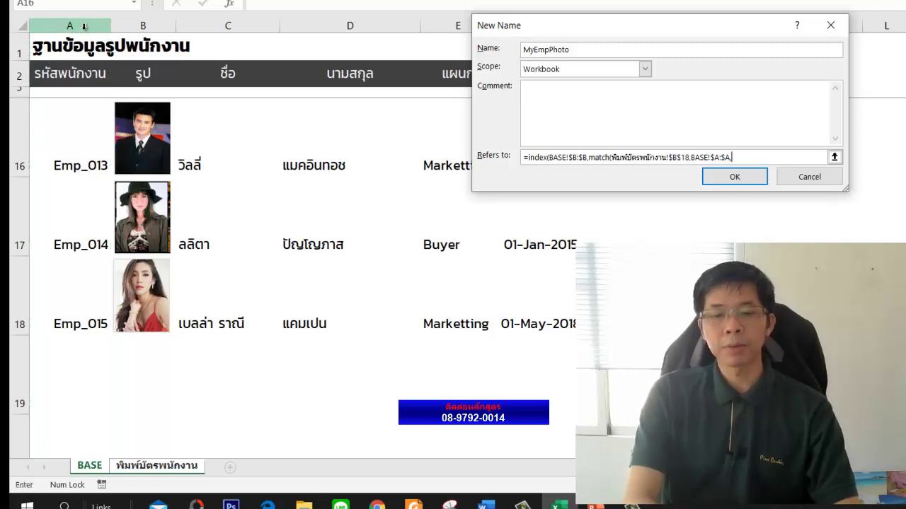
text(0))
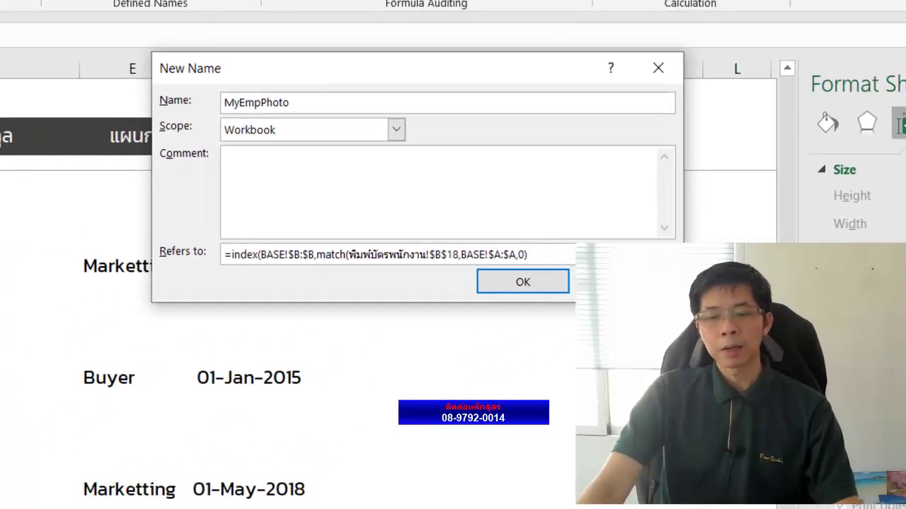
text())
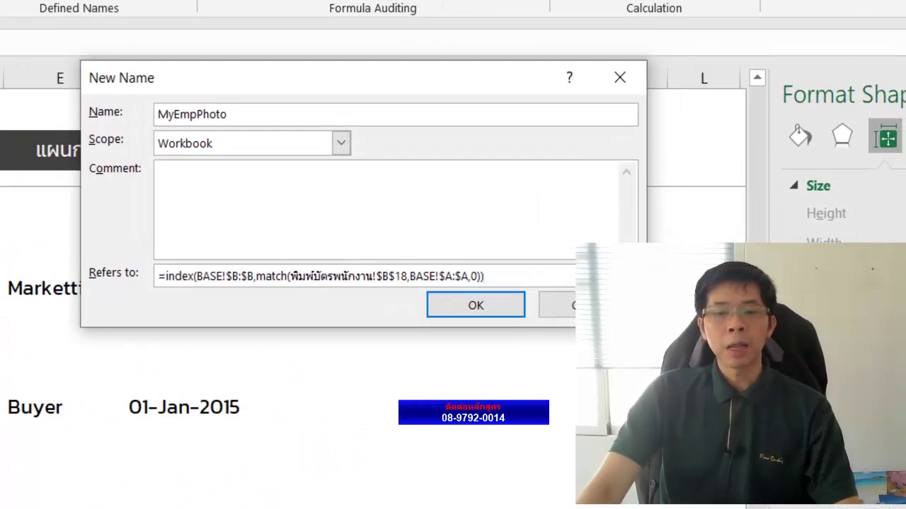
Save MyEmpPhoto, review its formula in Name Manager, and select the card's photo placeholder.
click(491, 311)
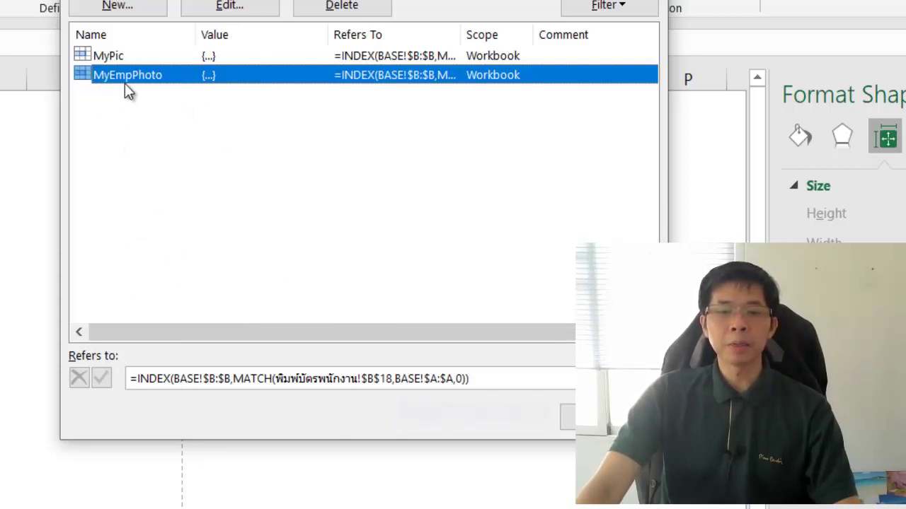
click(343, 382)
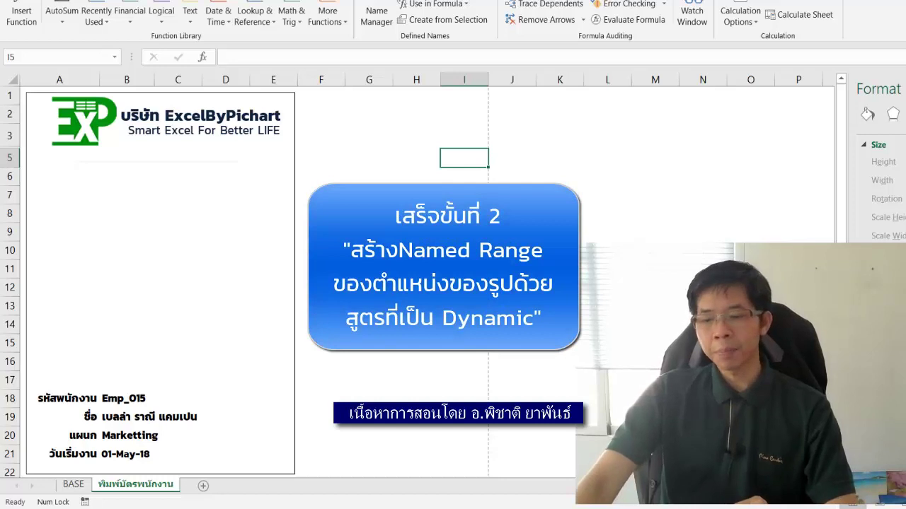
click(206, 172)
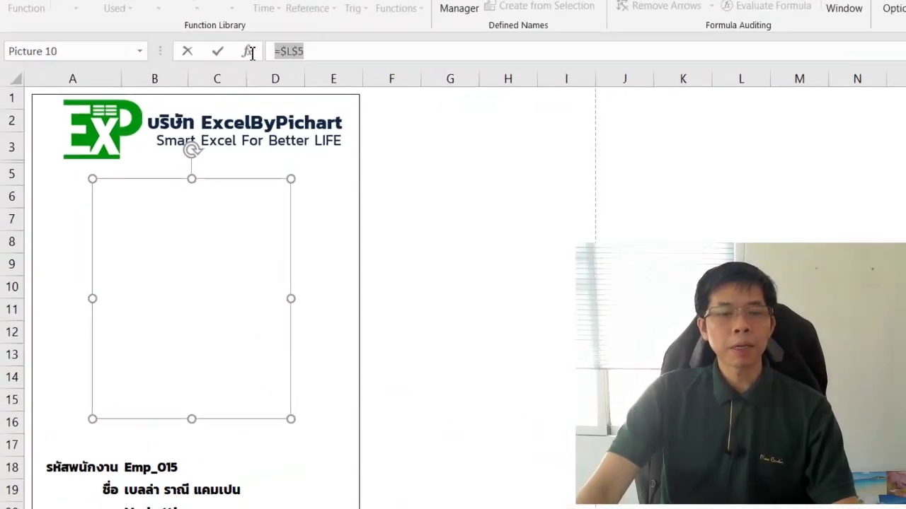
Change Picture 10's link formula from =$L$5 to =MyEmpPhoto.
text(=)
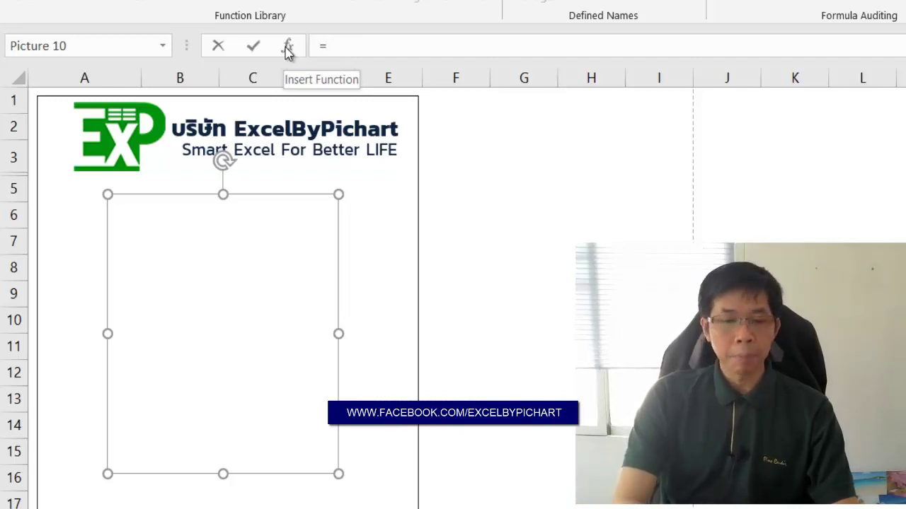
text(my)
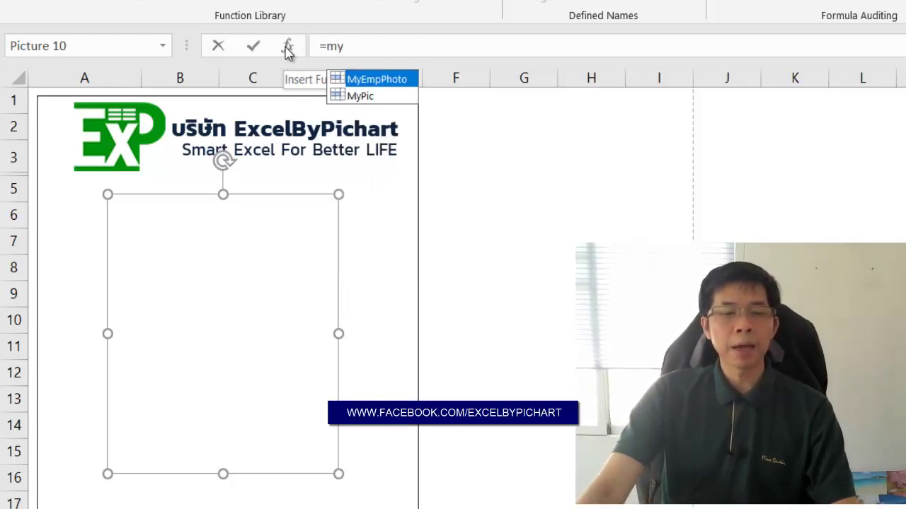
double_click(380, 80)
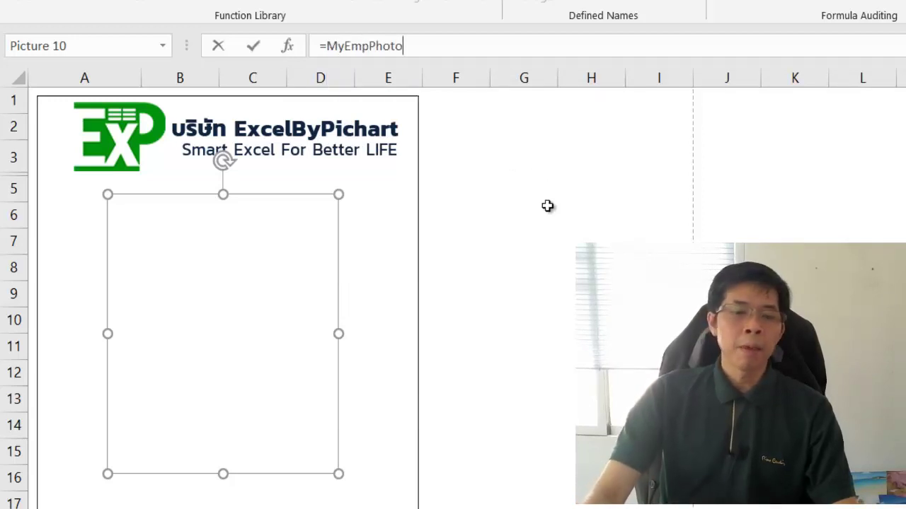
key(Return)
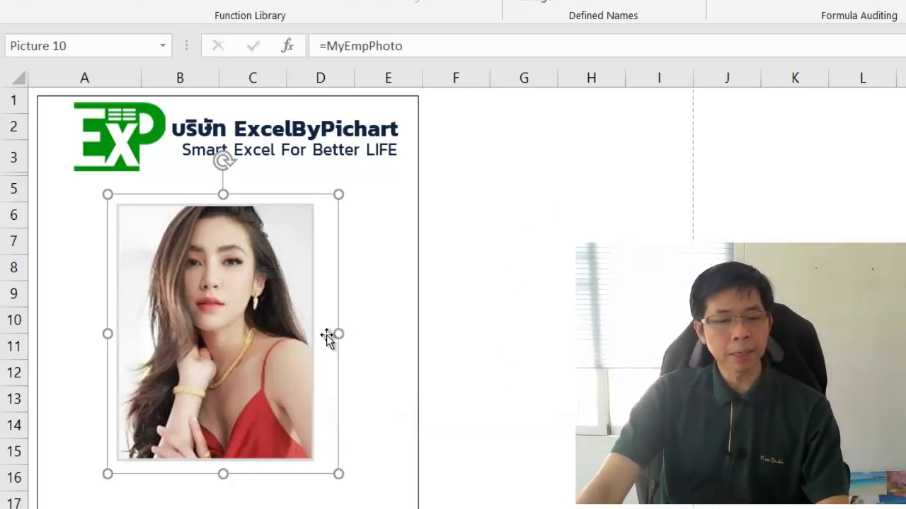
key(Escape)
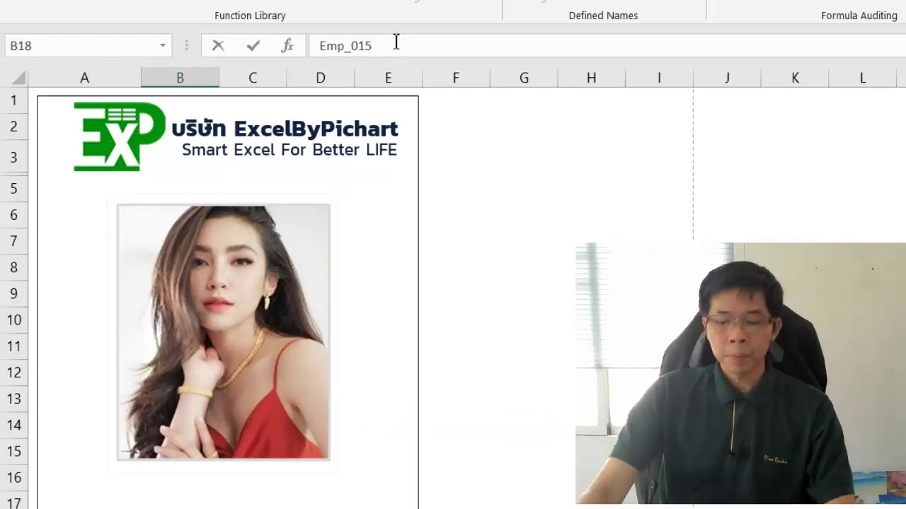
Enter codes Emp_001, Emp_002 and Emp_003 in B18 to check the card updates.
text(1)
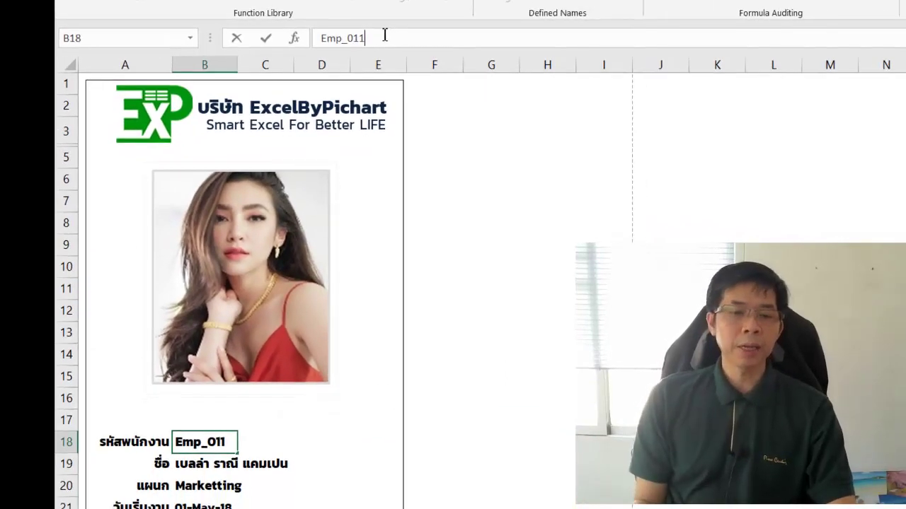
key(BackSpace)
key(BackSpace)
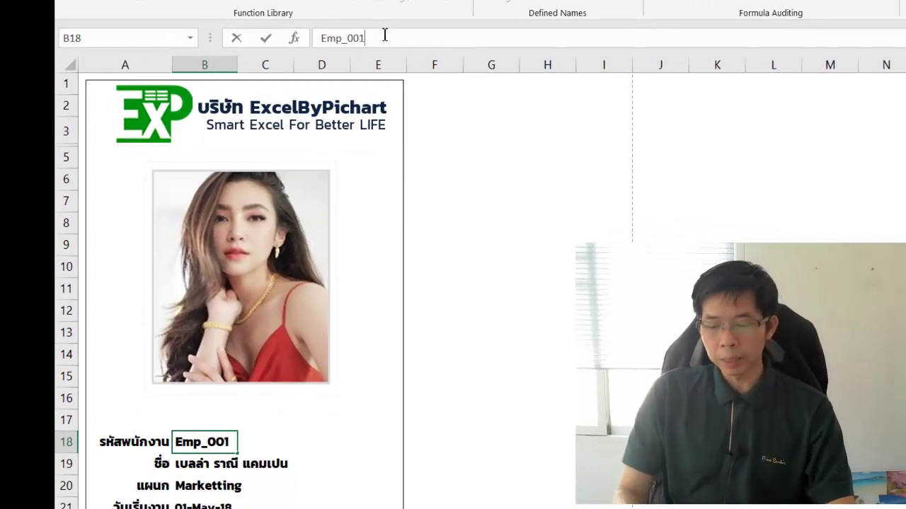
key(Return)
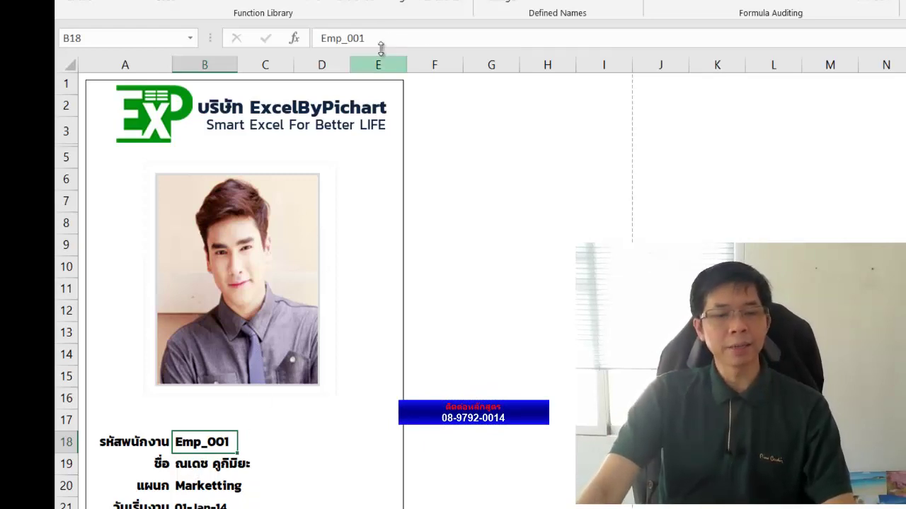
text(2)
key(Return)
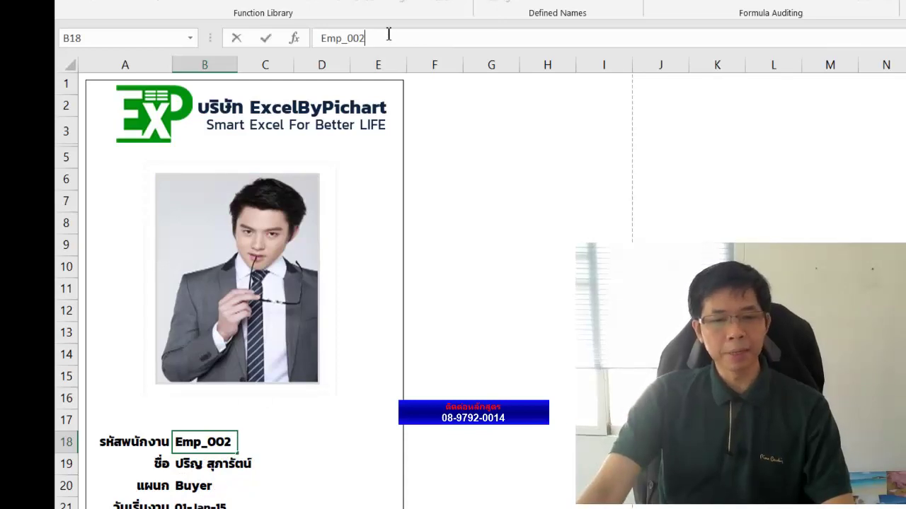
text(3)
key(Return)
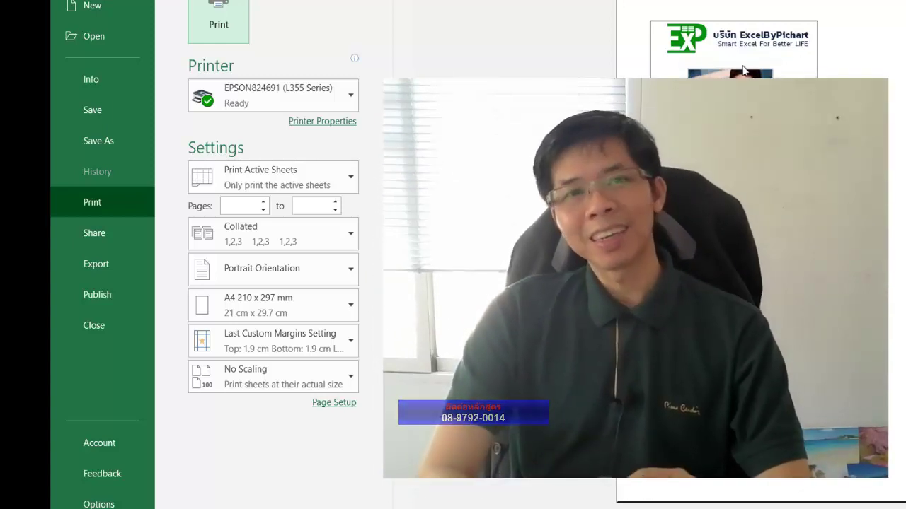
Exit print preview back to the Emp_003 ID card sheet.
key(Escape)
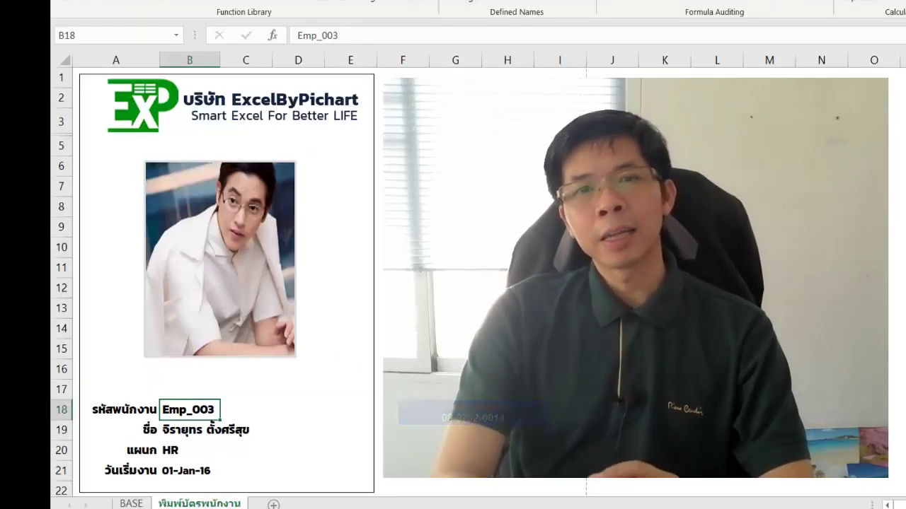